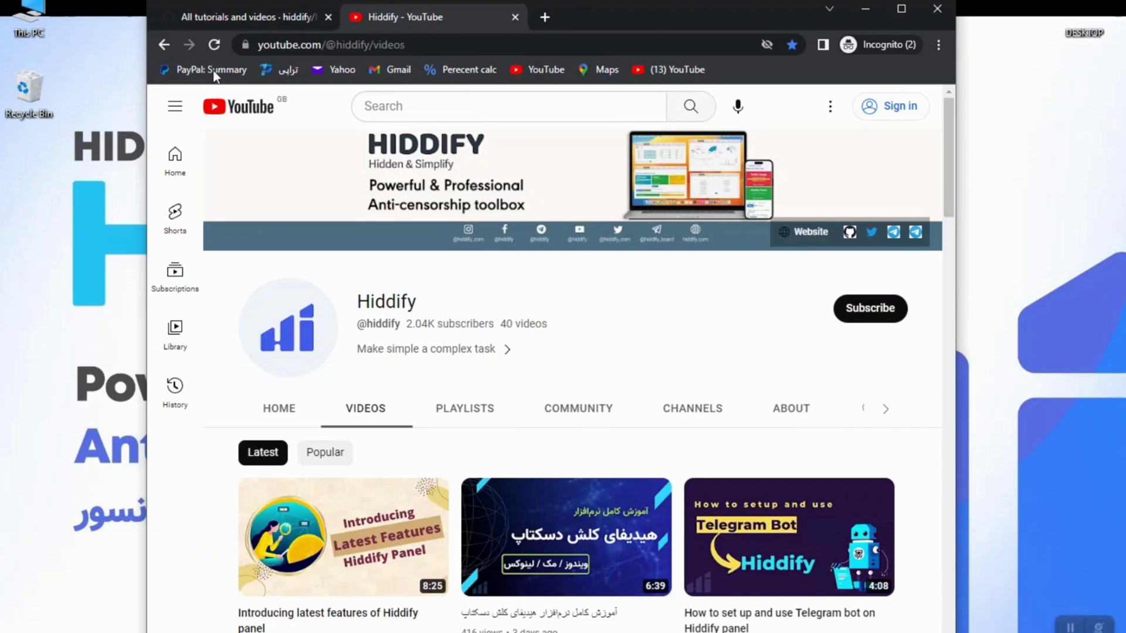
# - Switch to the 'All tutorials and videos' GitHub wiki tab
pyautogui.click(189, 19)
# - Scroll down through the All tutorials and videos wiki page
pyautogui.moveTo(232, 113)
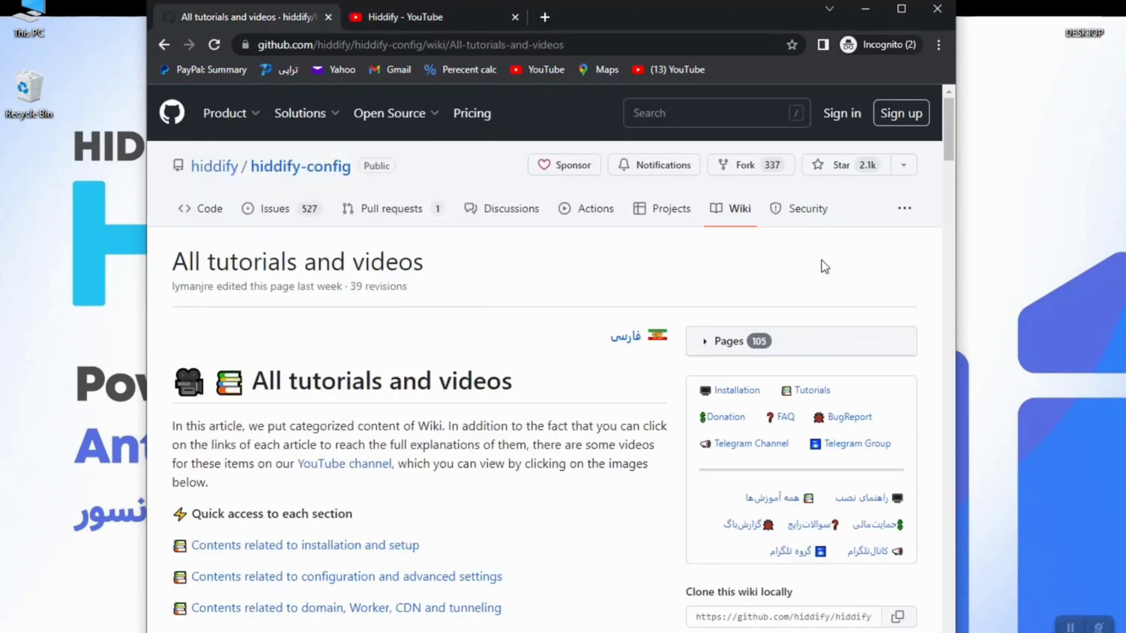
pyautogui.moveTo(946, 139); pyautogui.dragTo(950, 163)
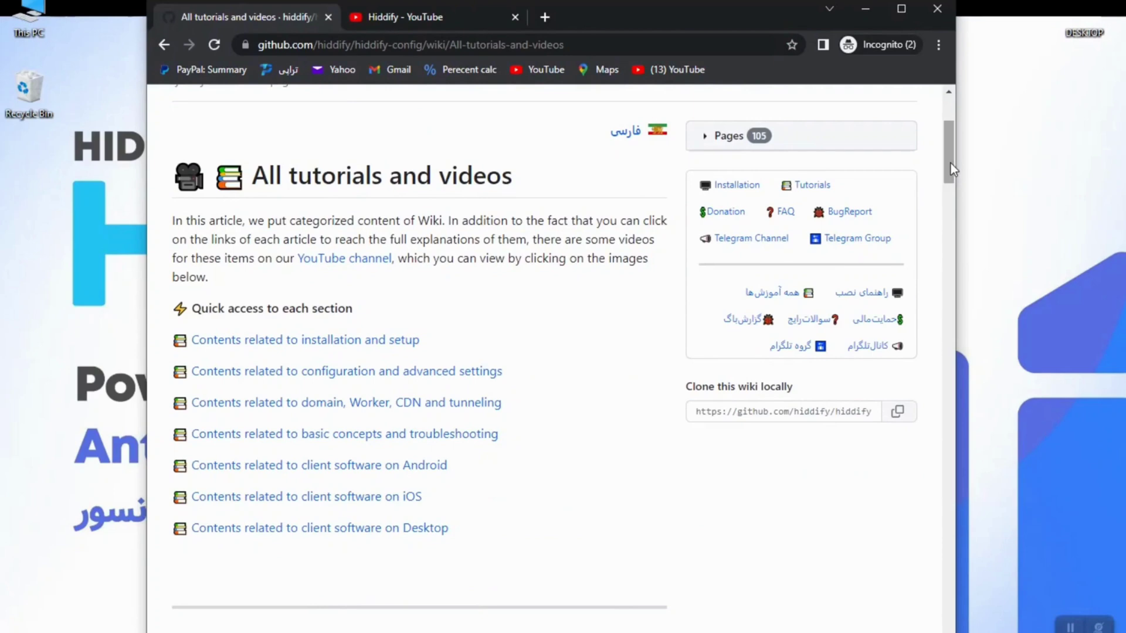
pyautogui.moveTo(951, 163); pyautogui.dragTo(948, 175)
pyautogui.scroll(-6, 621, 251)
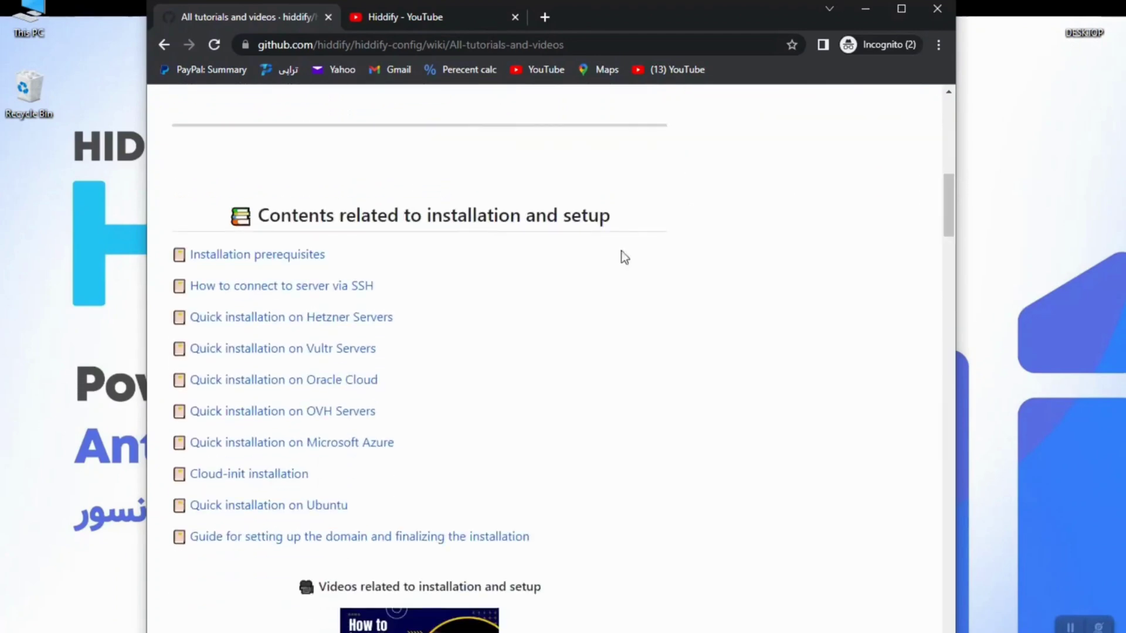
pyautogui.moveTo(426, 218); pyautogui.dragTo(573, 233)
pyautogui.moveTo(948, 192); pyautogui.dragTo(926, 469)
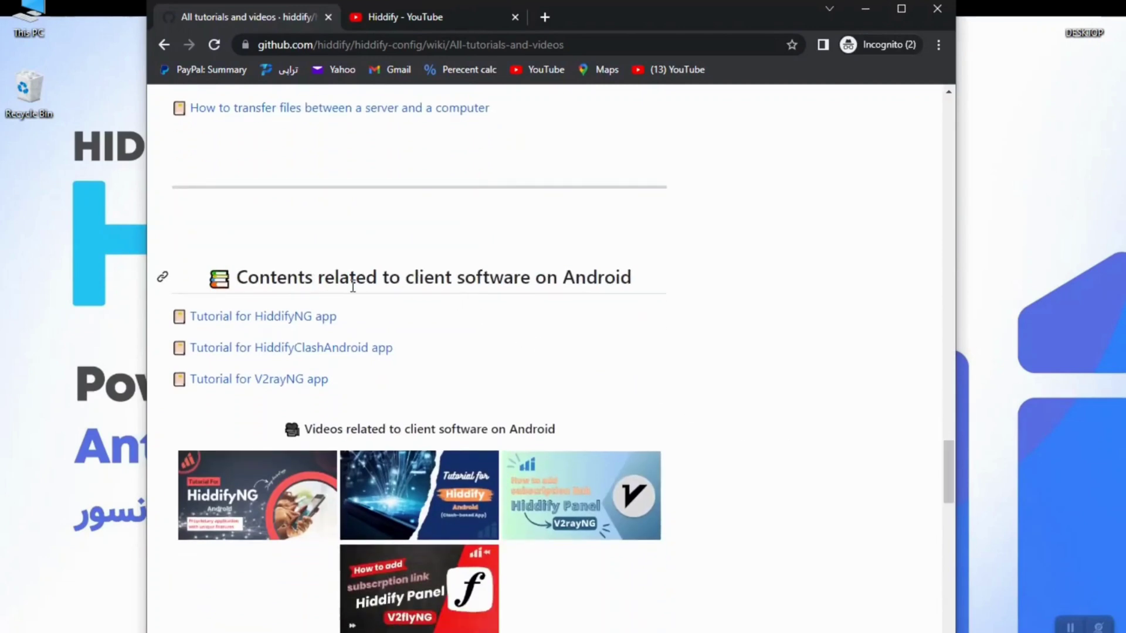
# - Highlight the Android, iOS and Desktop headings, then minimize and restore the Hiddify Panel browser
pyautogui.doubleClick(589, 276)
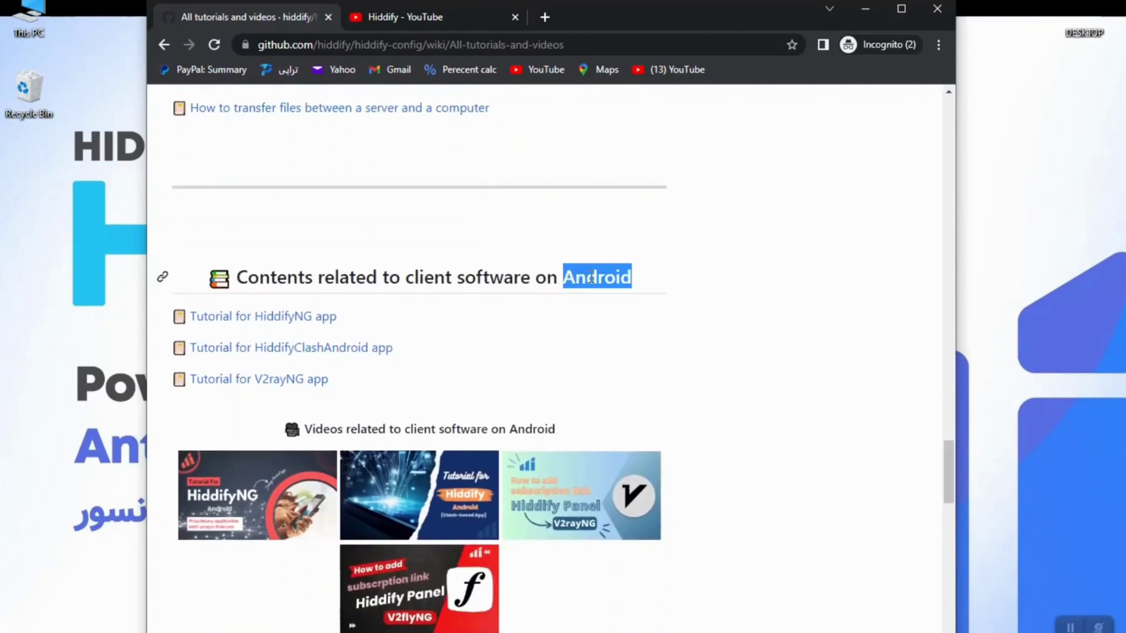
pyautogui.moveTo(950, 452); pyautogui.dragTo(953, 499)
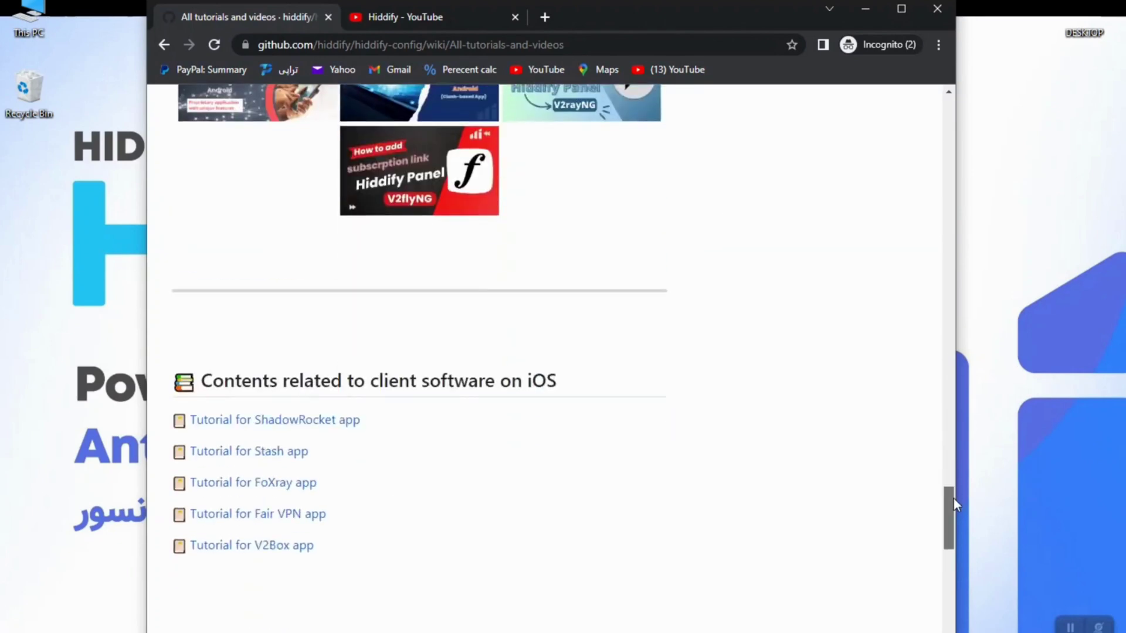
pyautogui.doubleClick(548, 382)
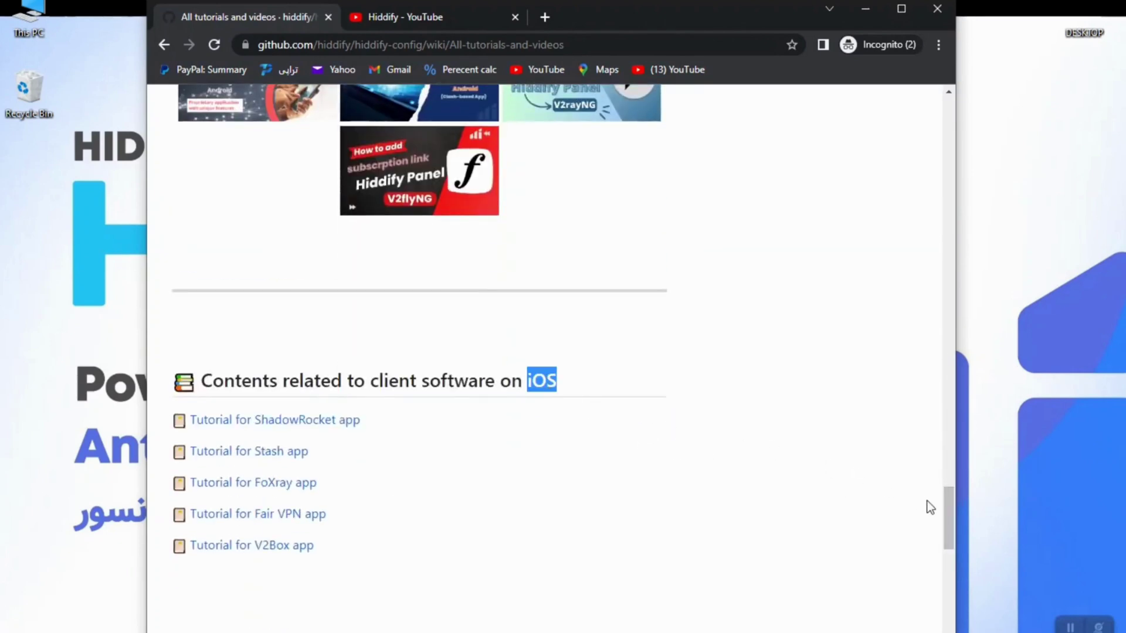
pyautogui.moveTo(947, 519); pyautogui.dragTo(947, 566)
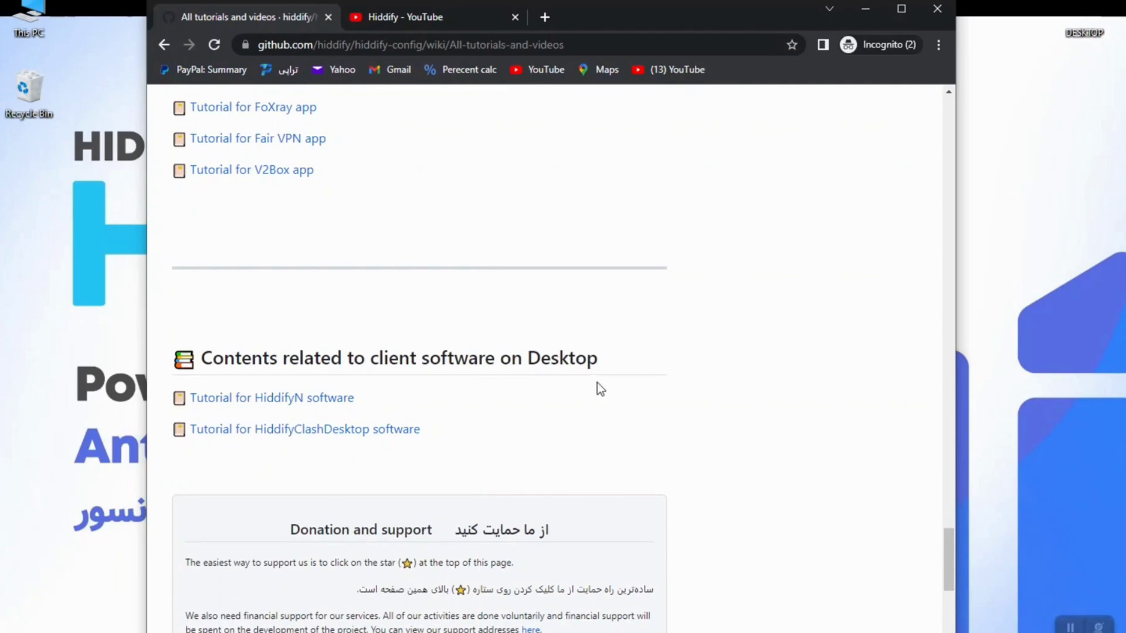
pyautogui.doubleClick(581, 359)
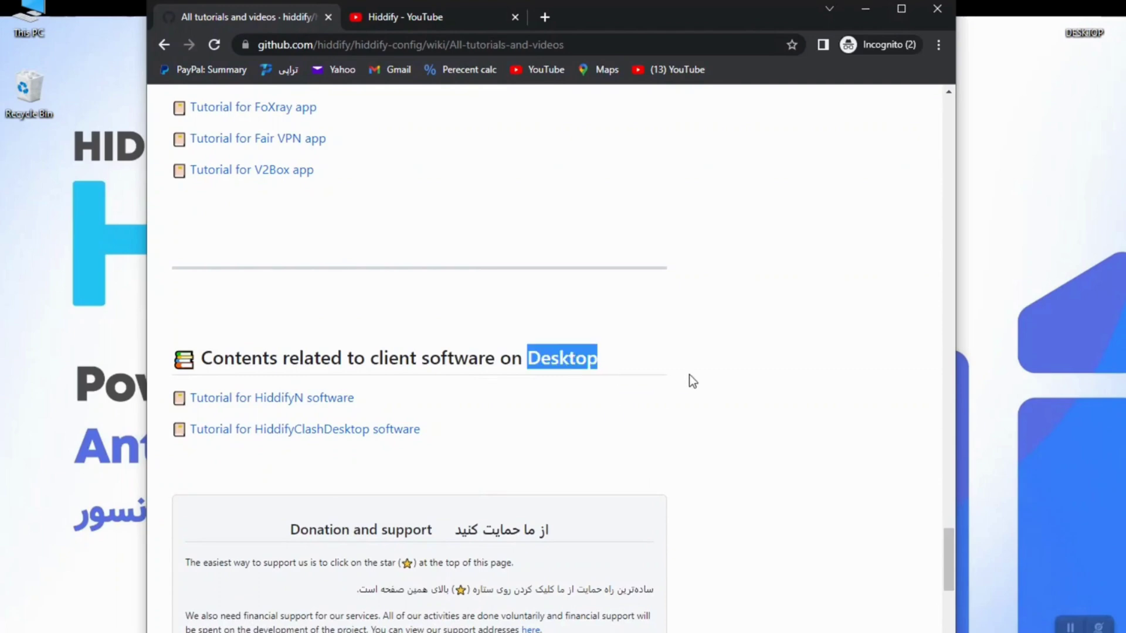
pyautogui.click(866, 11)
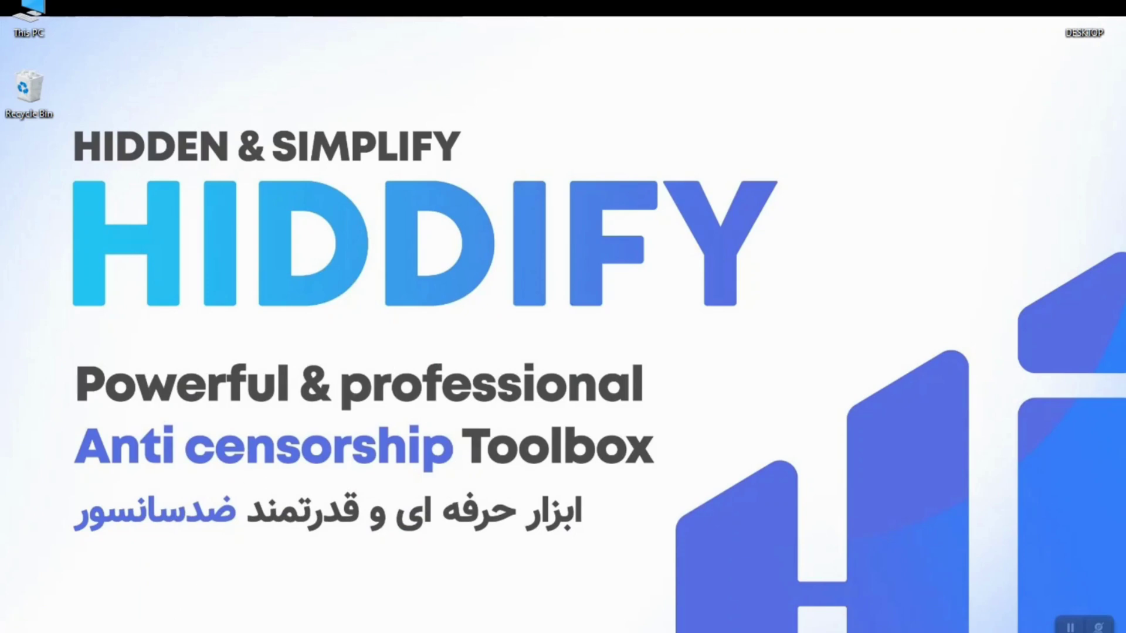
pyautogui.click(71, 577)
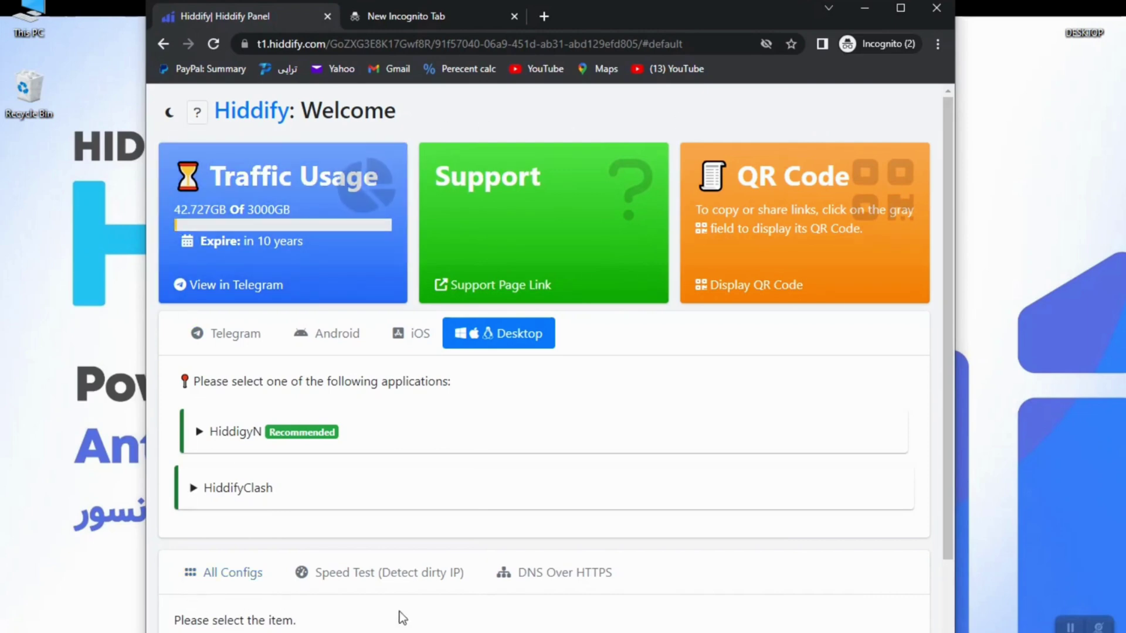
# - Highlight the subscription page link and the 10 years expiry period on the panel page
pyautogui.moveTo(713, 44); pyautogui.dragTo(324, 59)
pyautogui.click(715, 360)
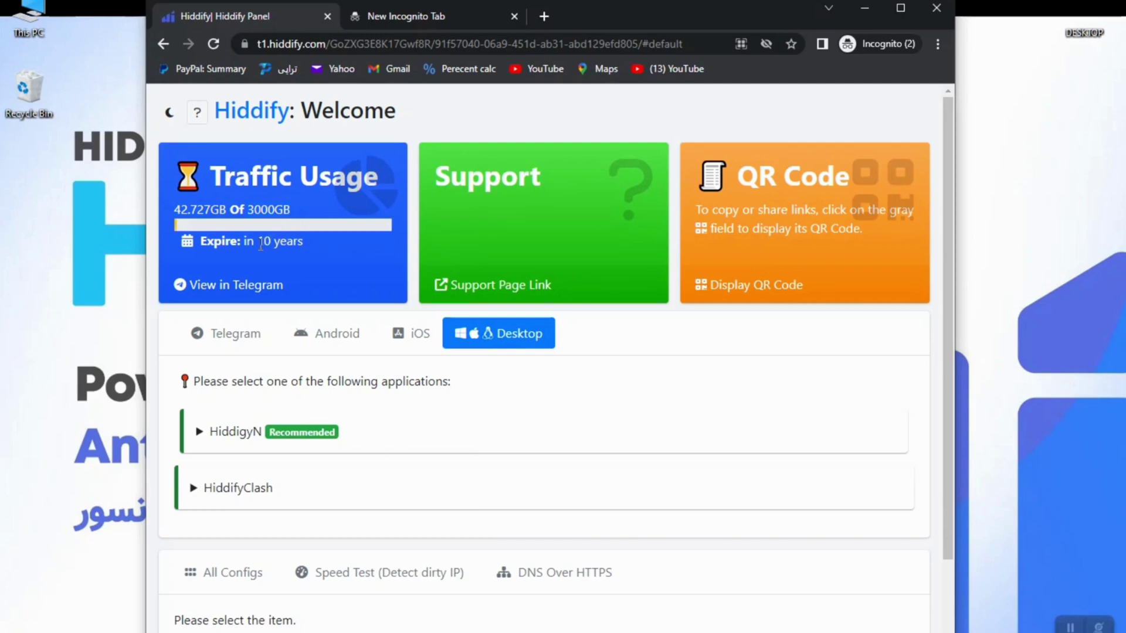
pyautogui.doubleClick(308, 246)
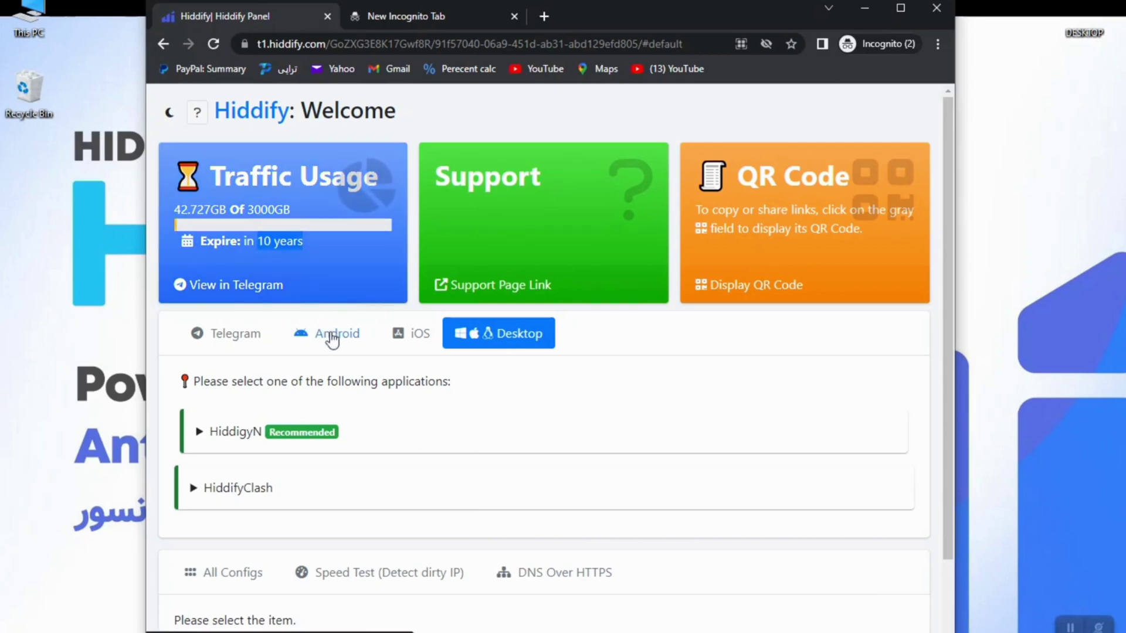
# - Browse the Android, iOS and Desktop app choices and expand the HiddigyN setup instructions
pyautogui.click(346, 346)
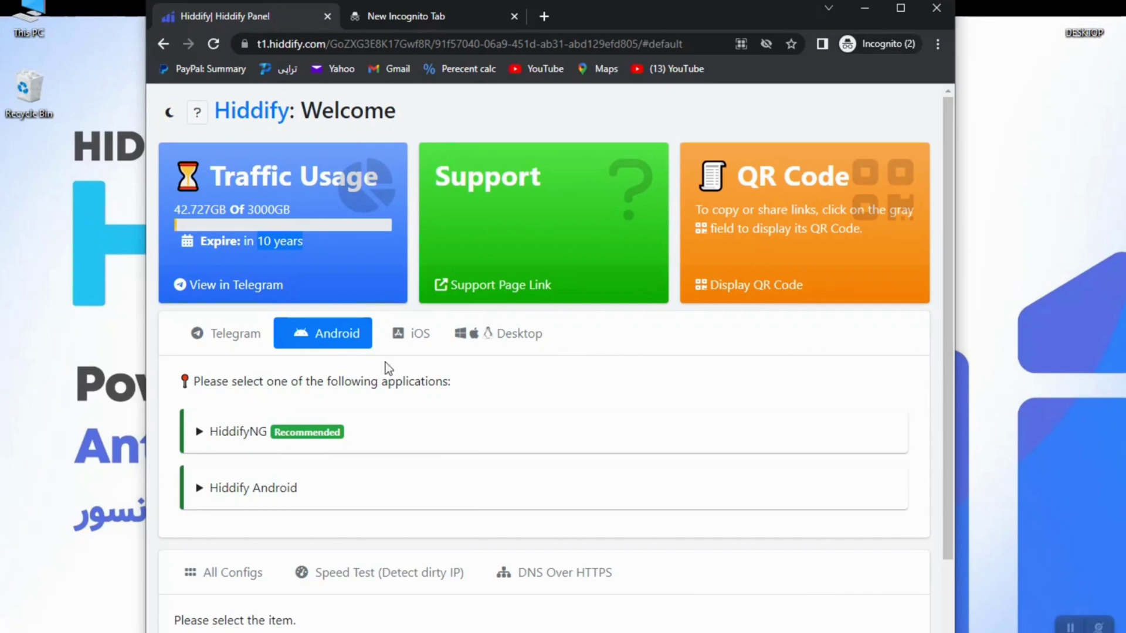
pyautogui.click(395, 339)
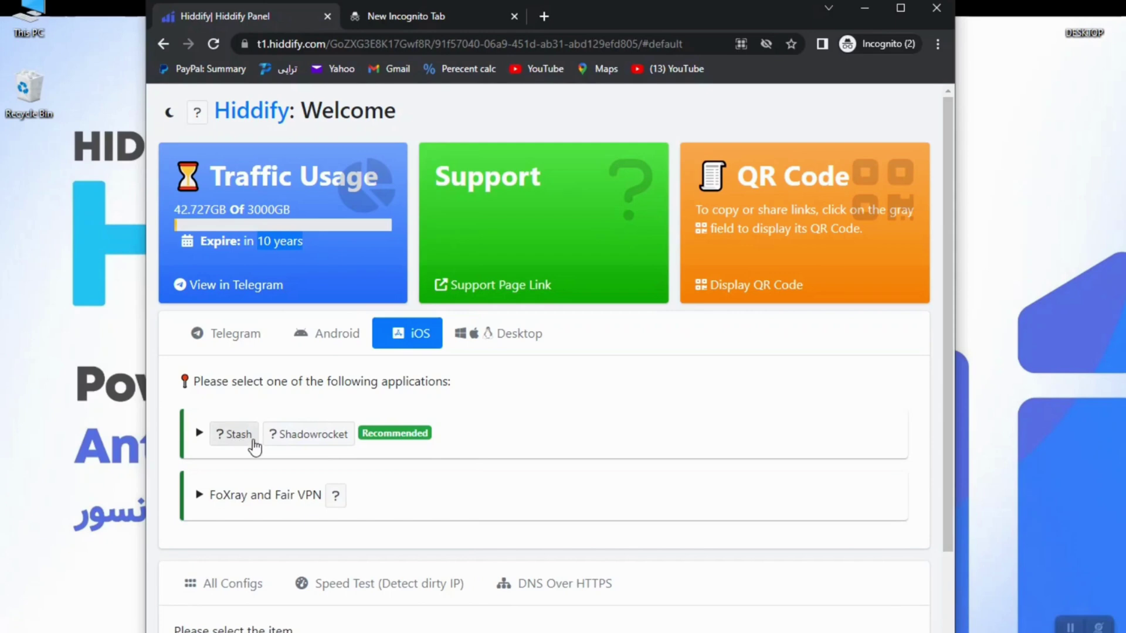
pyautogui.click(487, 345)
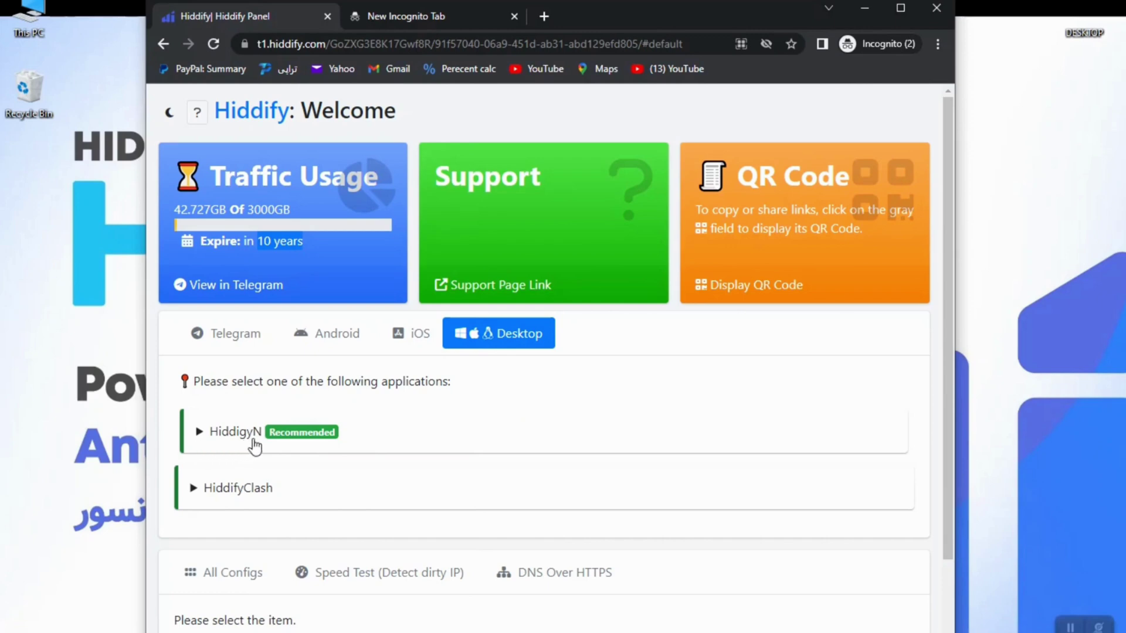
pyautogui.click(199, 446)
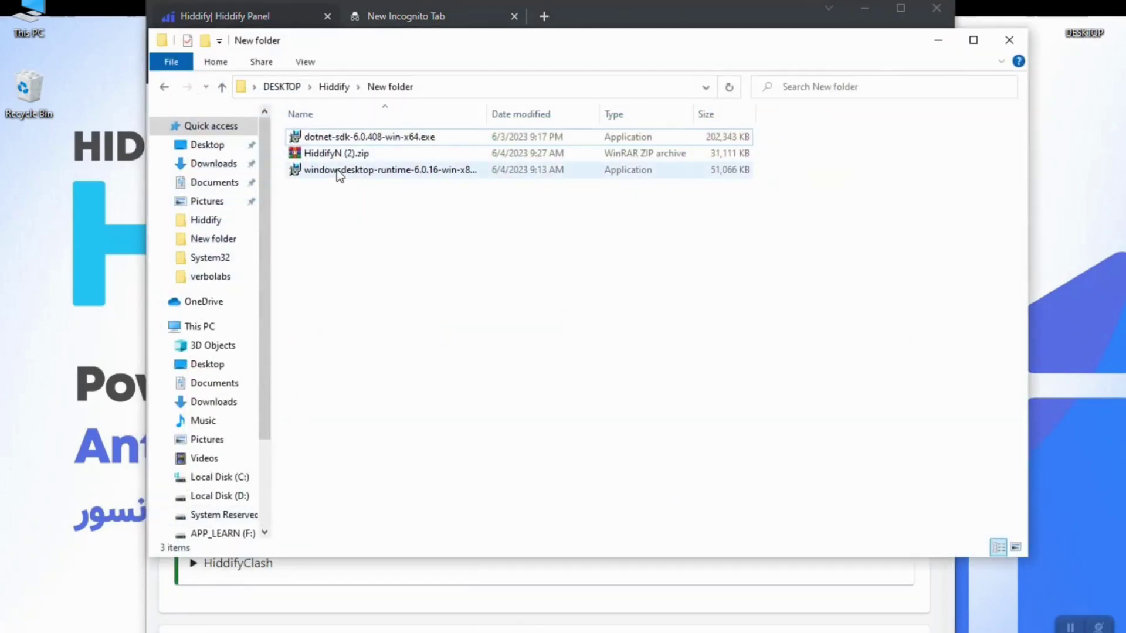
pyautogui.click(332, 154)
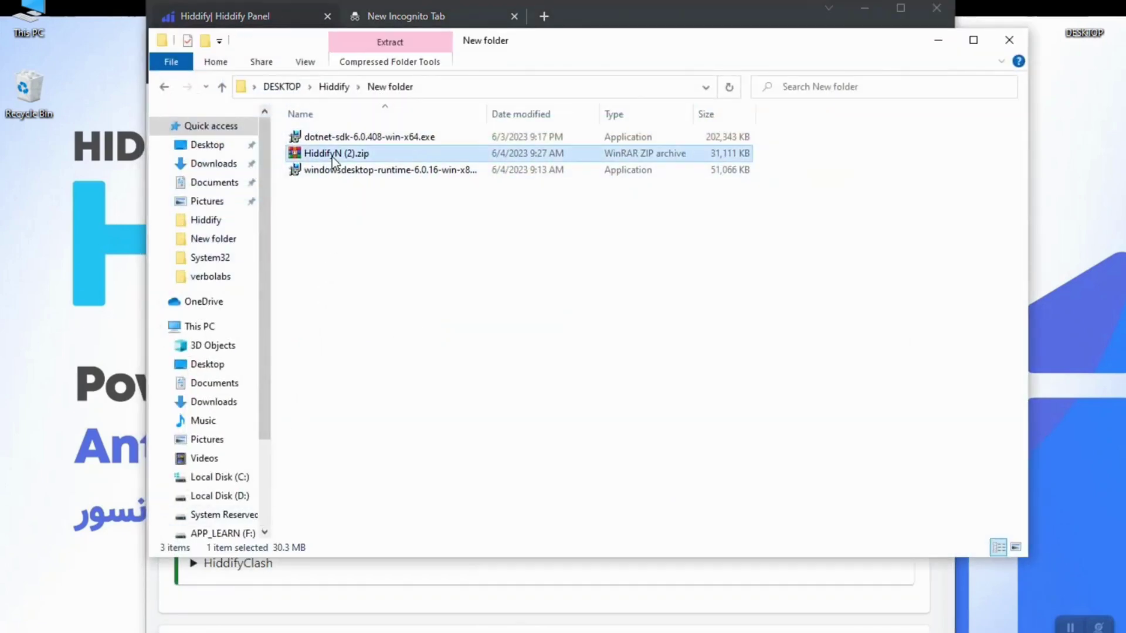
# - Create a folder named HIDDIFY, then open HiddifyN (2).zip in WinRAR and select all its files
pyautogui.moveTo(497, 45); pyautogui.dragTo(603, 94)
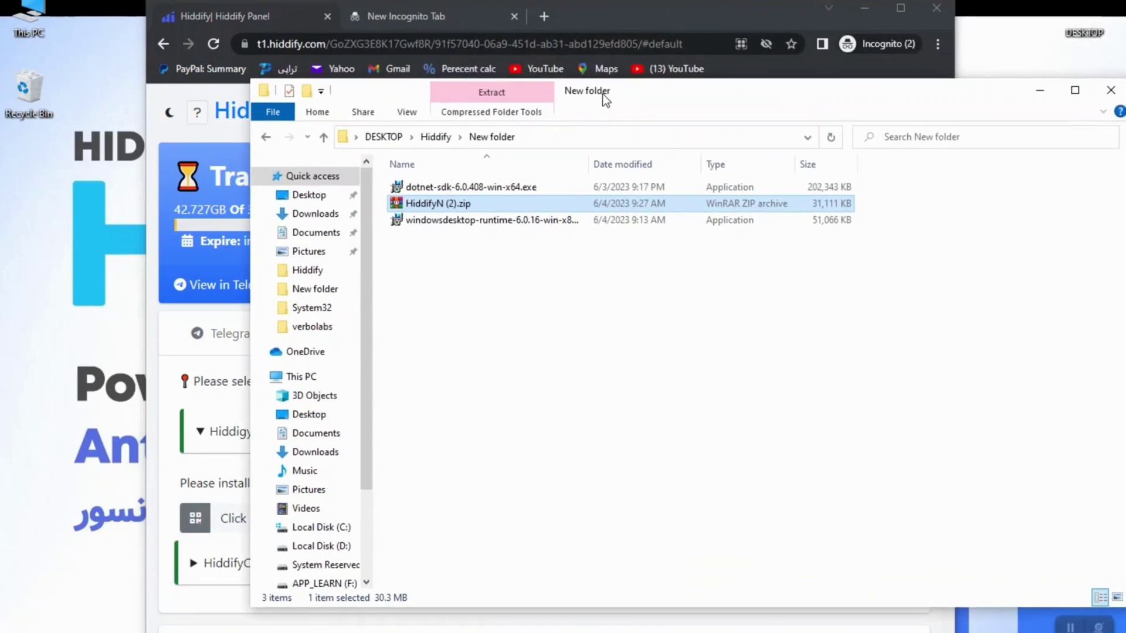
pyautogui.rightClick(472, 302)
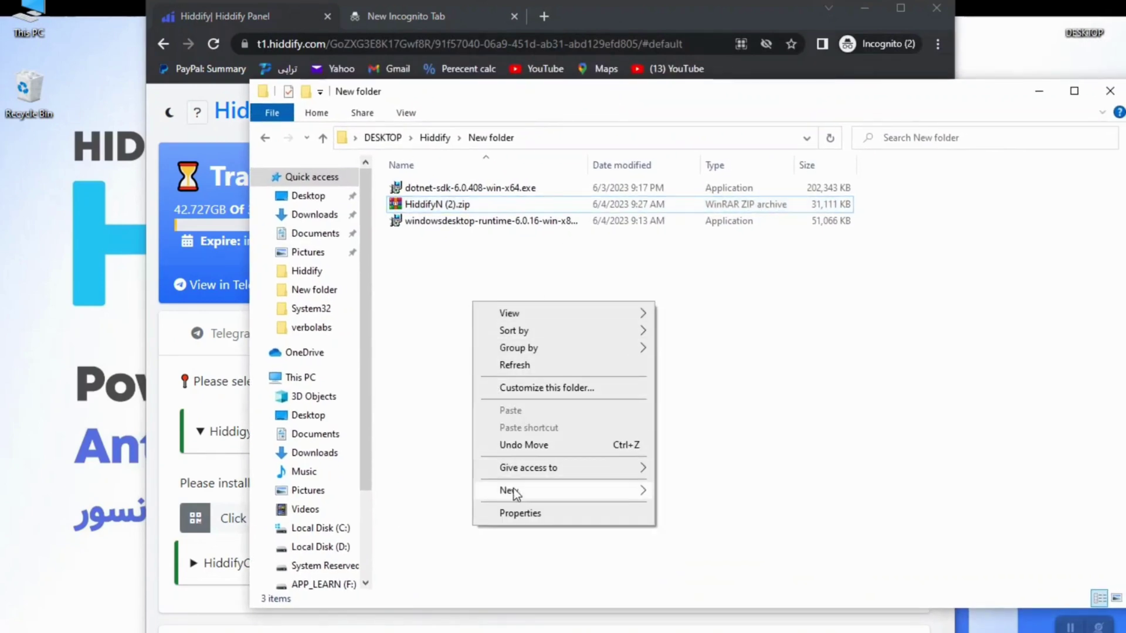
pyautogui.moveTo(514, 494)
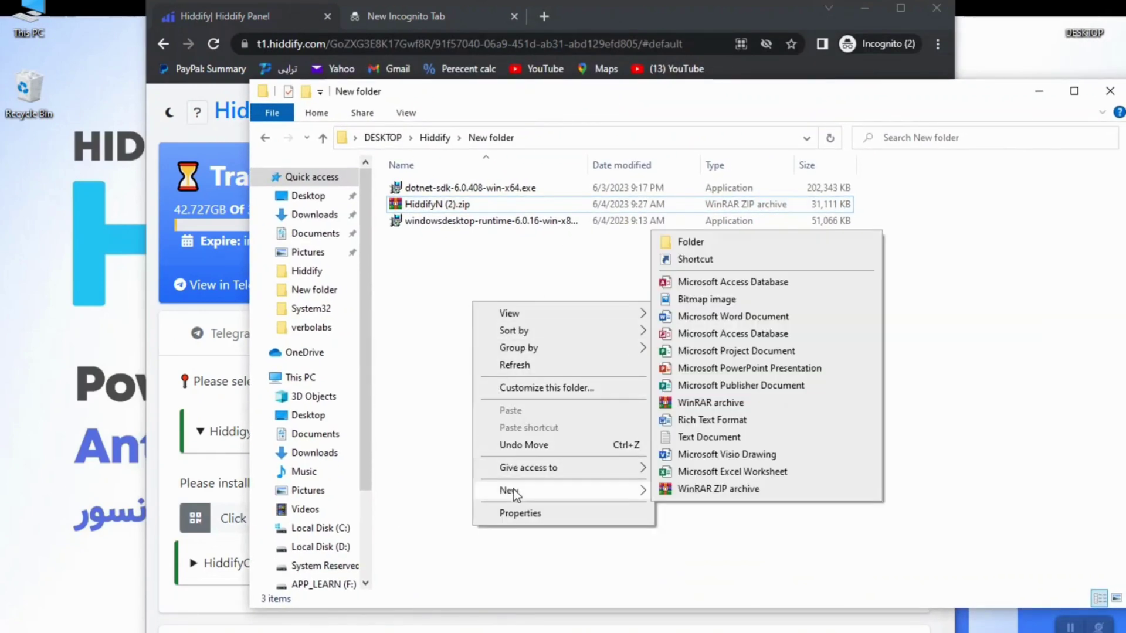
pyautogui.click(692, 242)
pyautogui.write('HI')
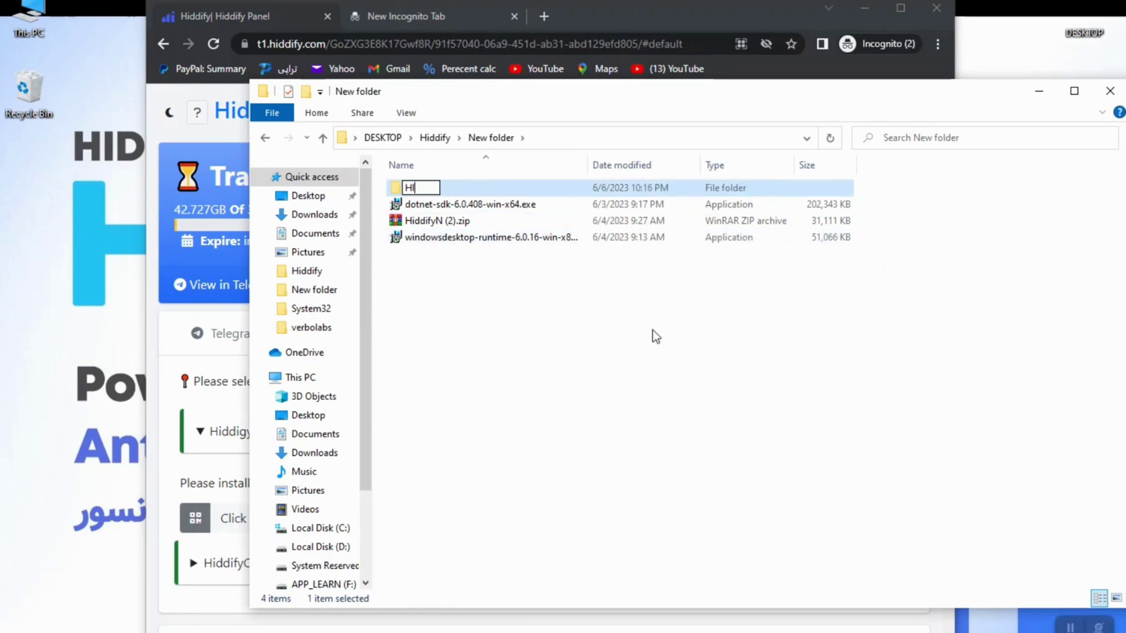
pyautogui.write('DDIFY')
pyautogui.press('Return')
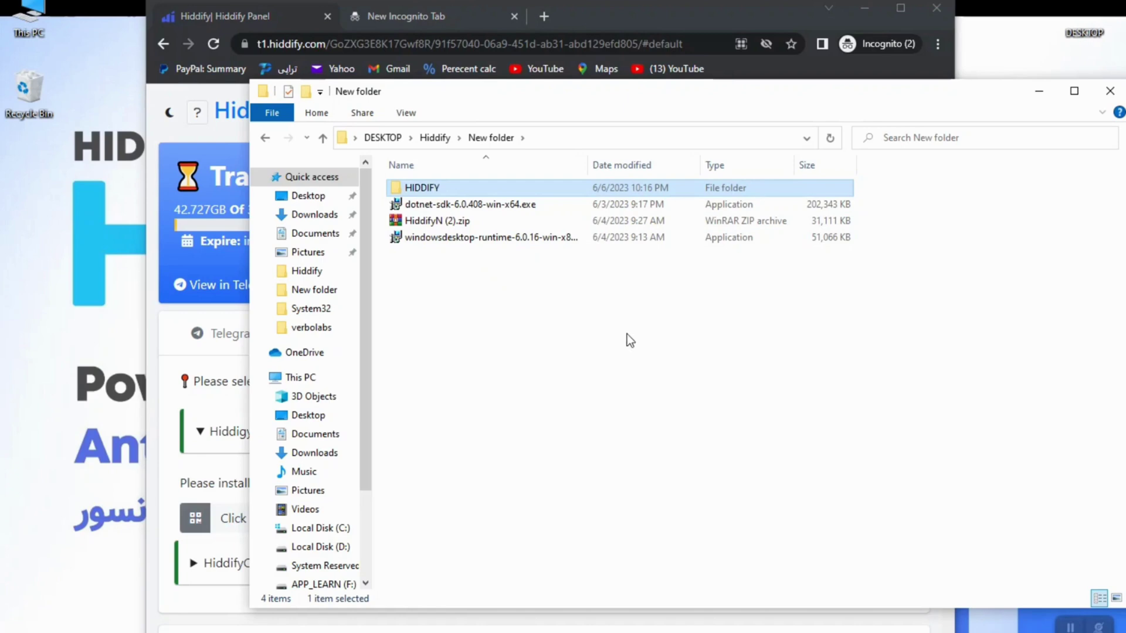
pyautogui.doubleClick(464, 221)
pyautogui.moveTo(554, 390); pyautogui.dragTo(419, 189)
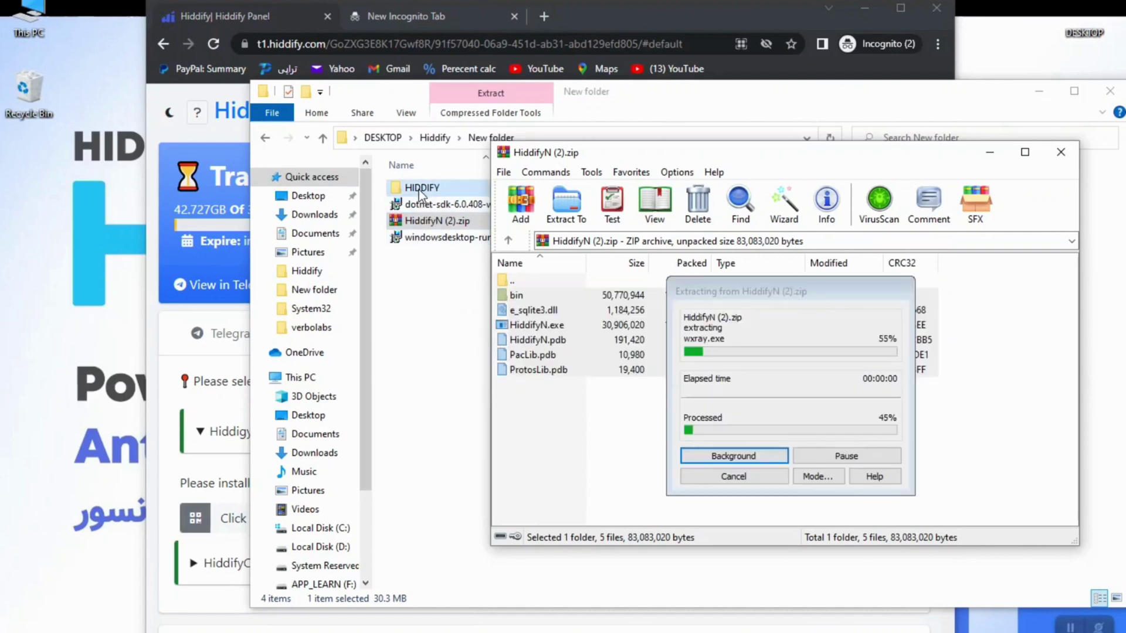
# - Start HiddifyN.exe from HIDDIFY, decline the .NET runtime prompt, and return to the parent folder
pyautogui.doubleClick(418, 189)
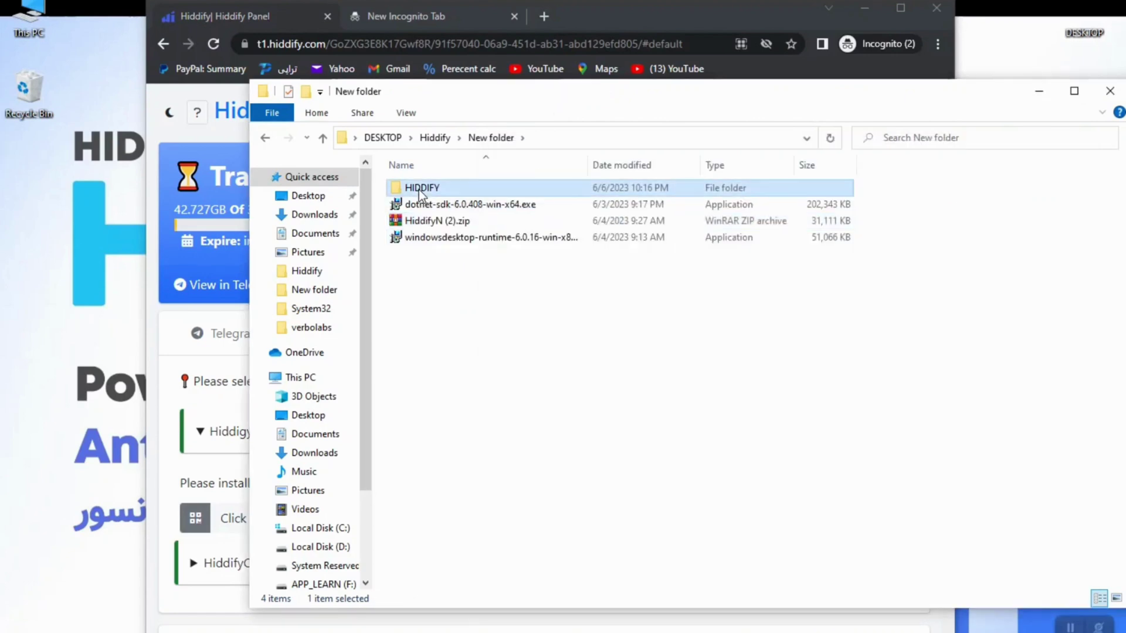
pyautogui.click(427, 221)
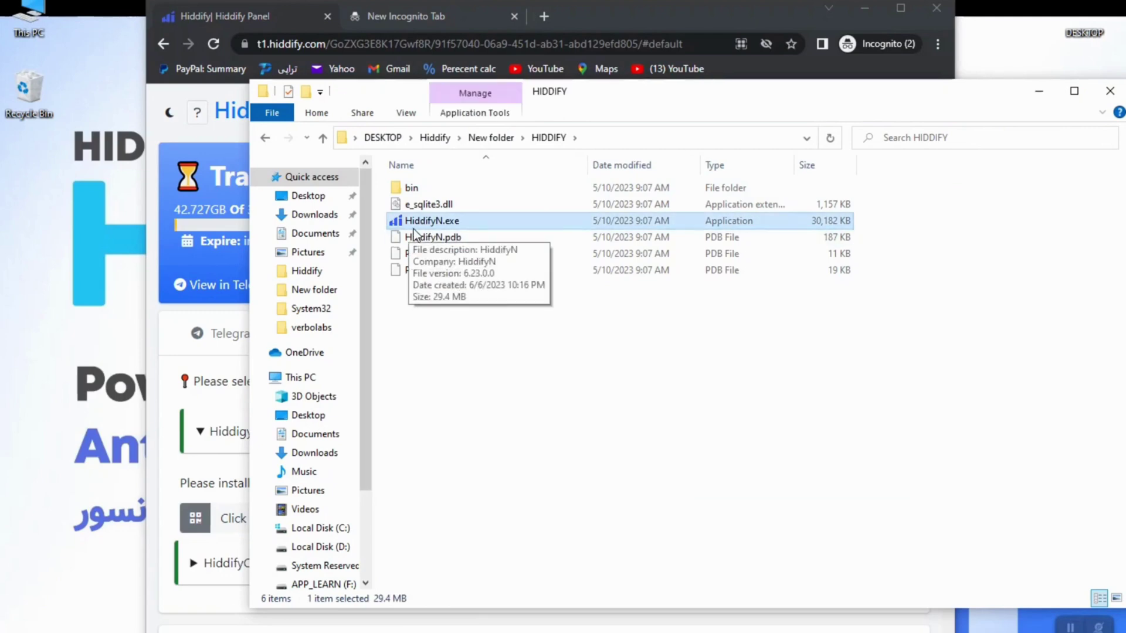
pyautogui.doubleClick(464, 226)
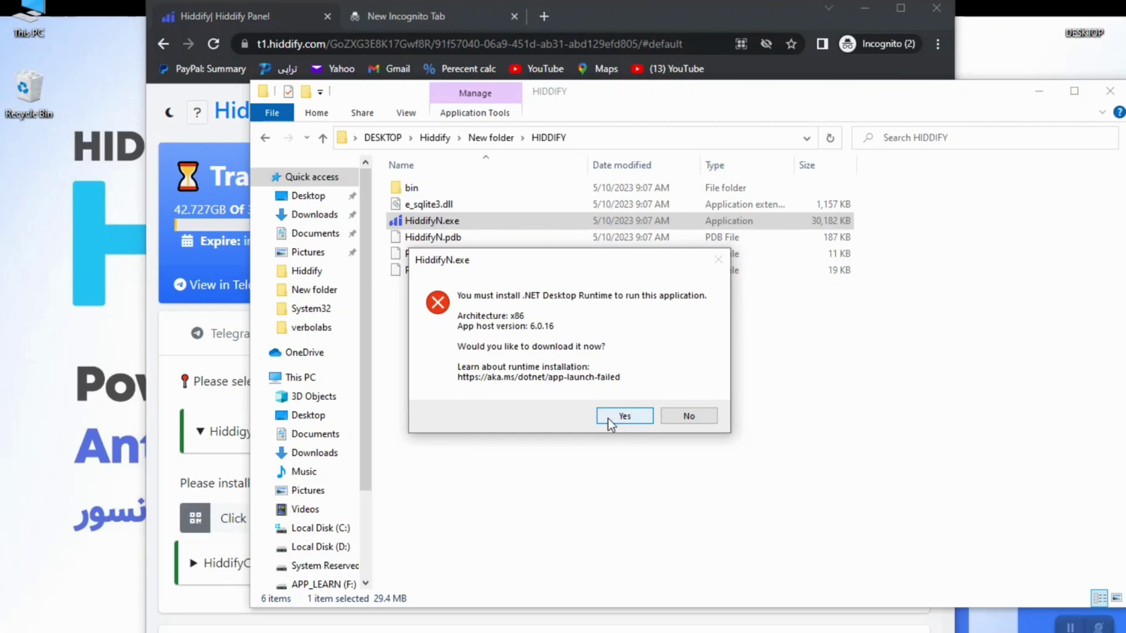
pyautogui.click(681, 418)
pyautogui.click(265, 137)
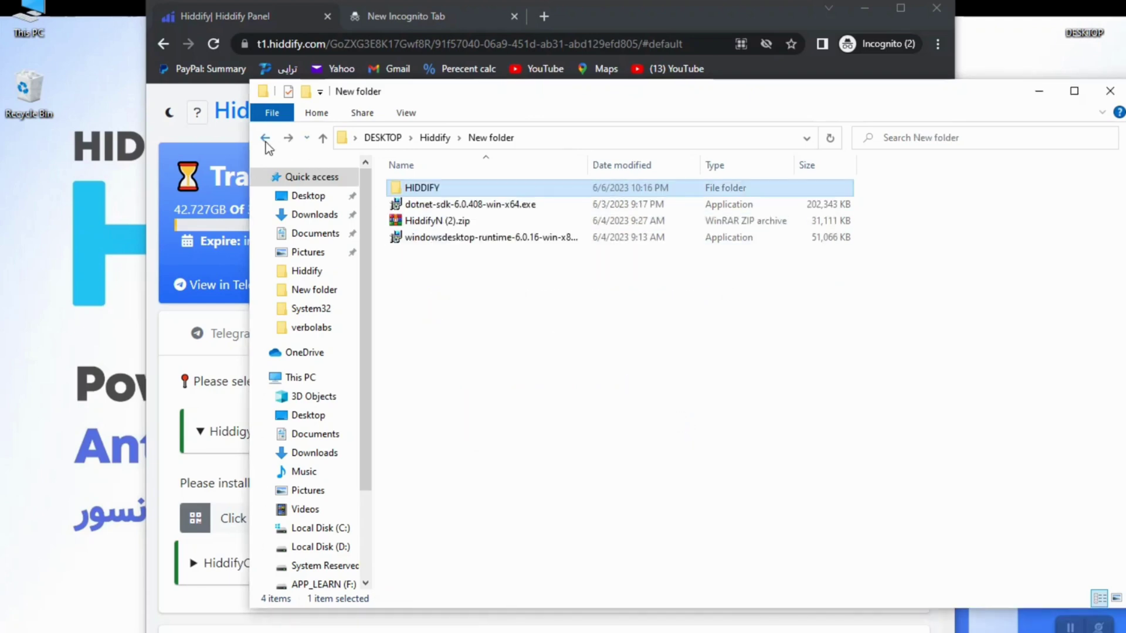
# - Install Windows Desktop Runtime 6.0.16 (x86) from the windowsdesktop-runtime installer and close it
pyautogui.click(441, 210)
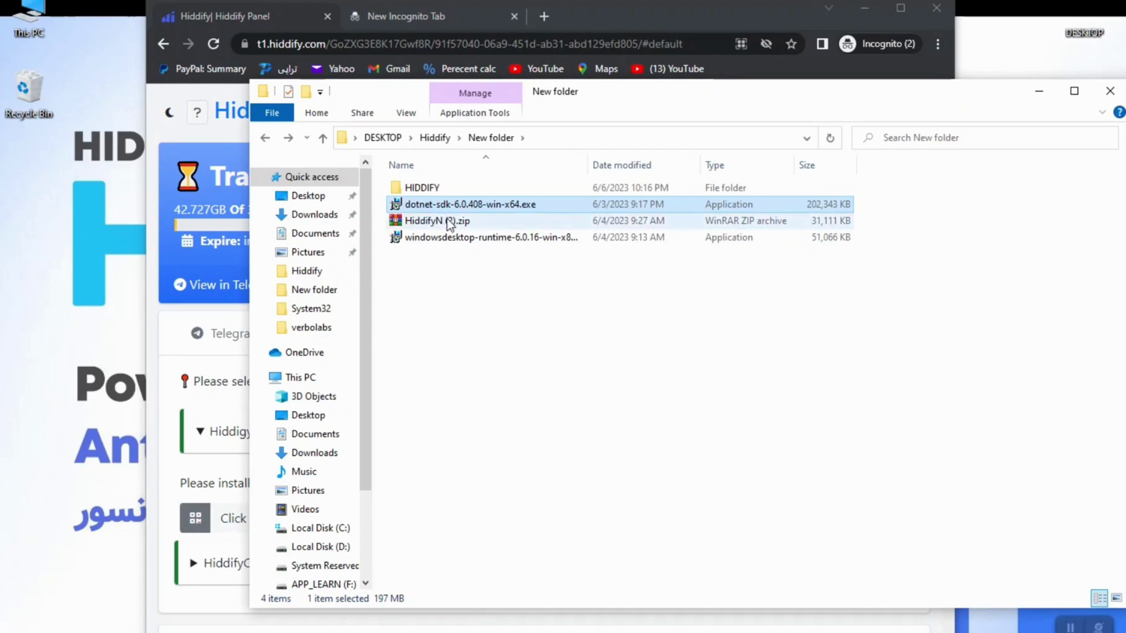
pyautogui.click(452, 237)
pyautogui.doubleClick(496, 239)
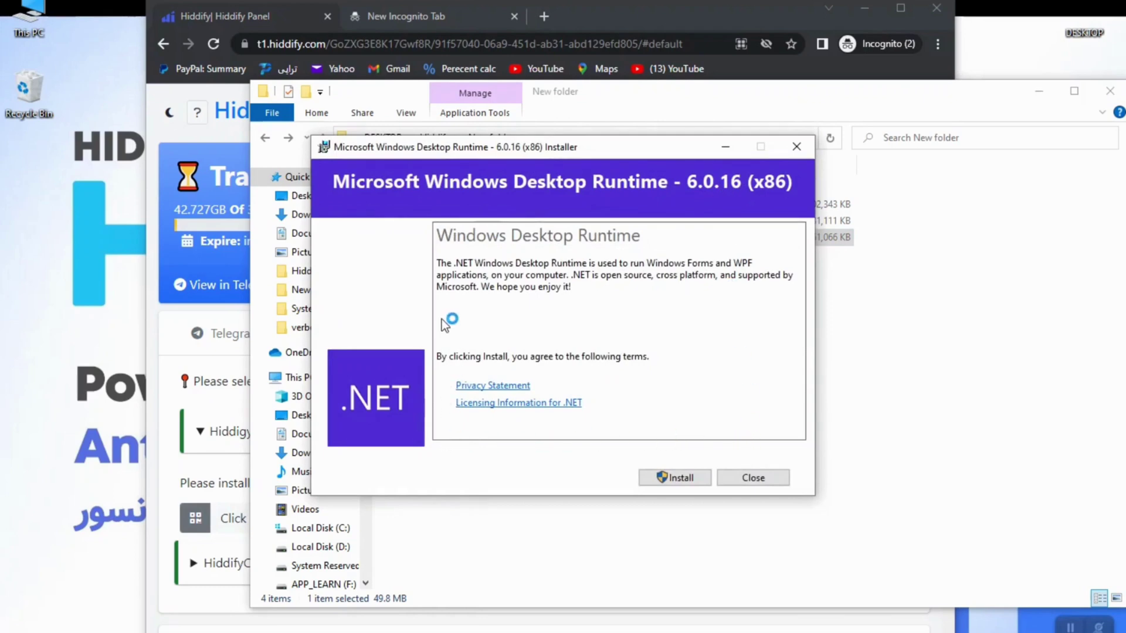
pyautogui.click(694, 484)
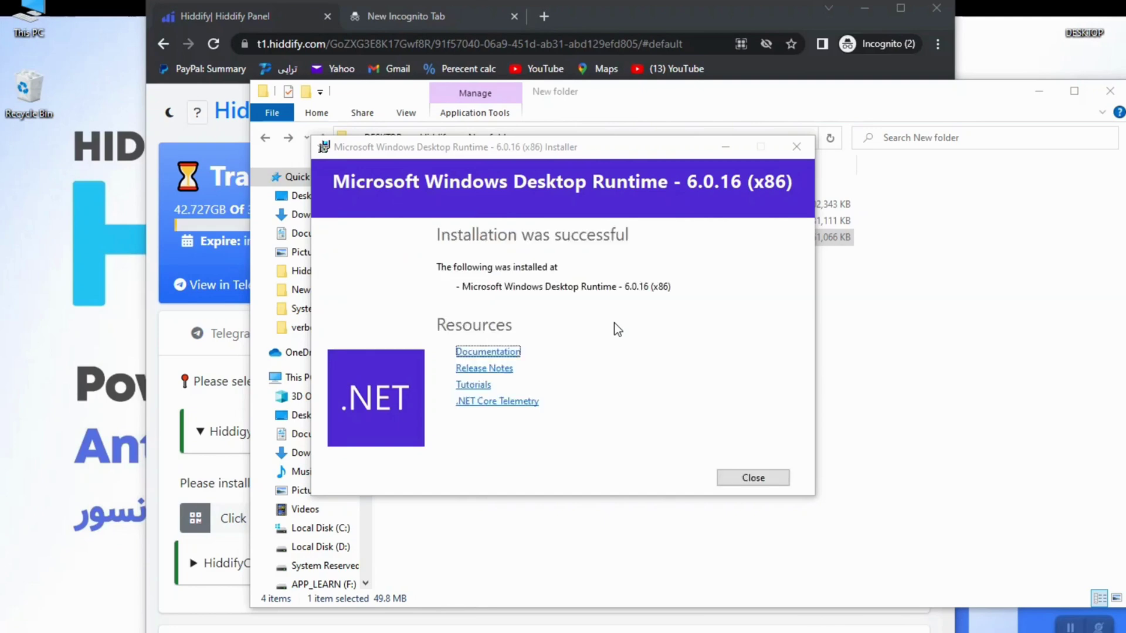
pyautogui.click(754, 483)
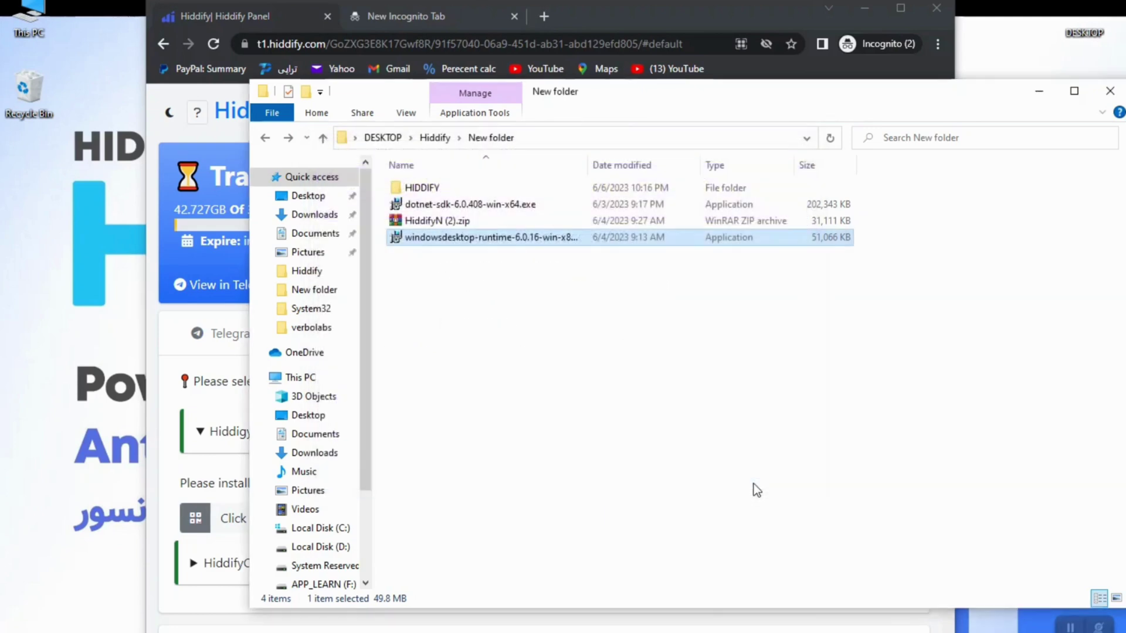
# - Launch HiddifyN.exe from the HIDDIFY folder and set it to the light theme
pyautogui.doubleClick(422, 188)
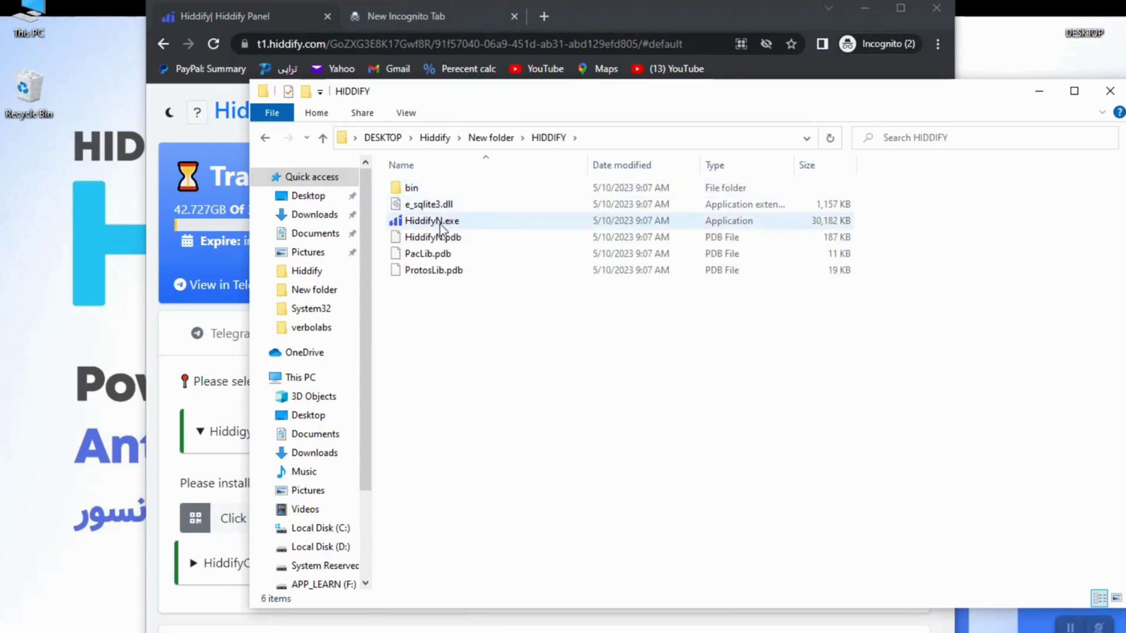
pyautogui.doubleClick(441, 226)
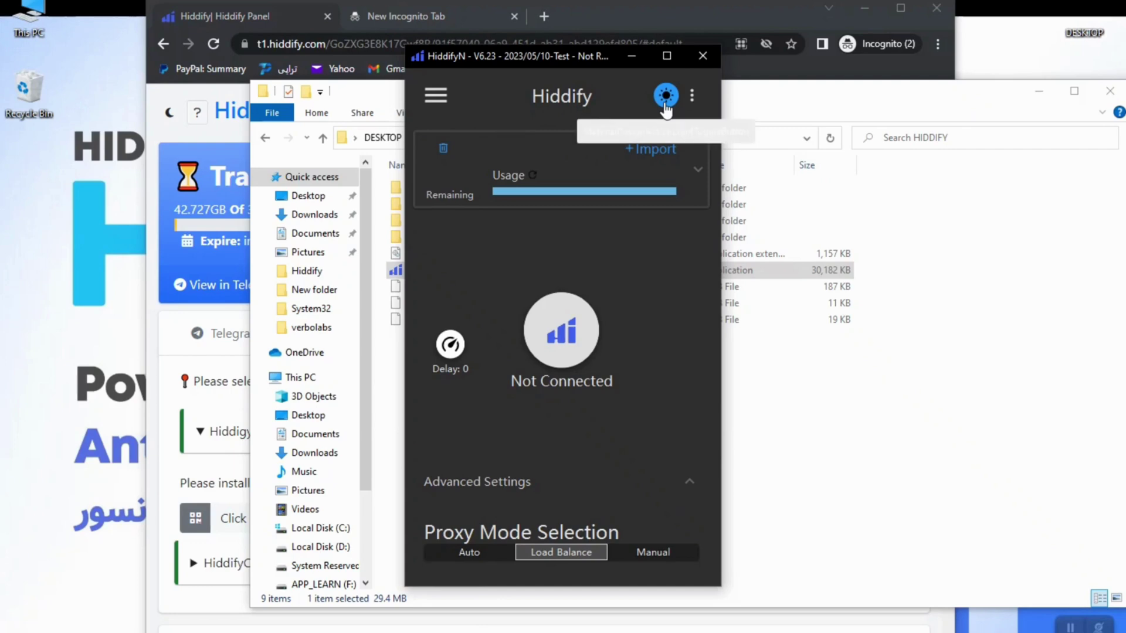
pyautogui.click(665, 106)
pyautogui.click(665, 106)
pyautogui.click(665, 102)
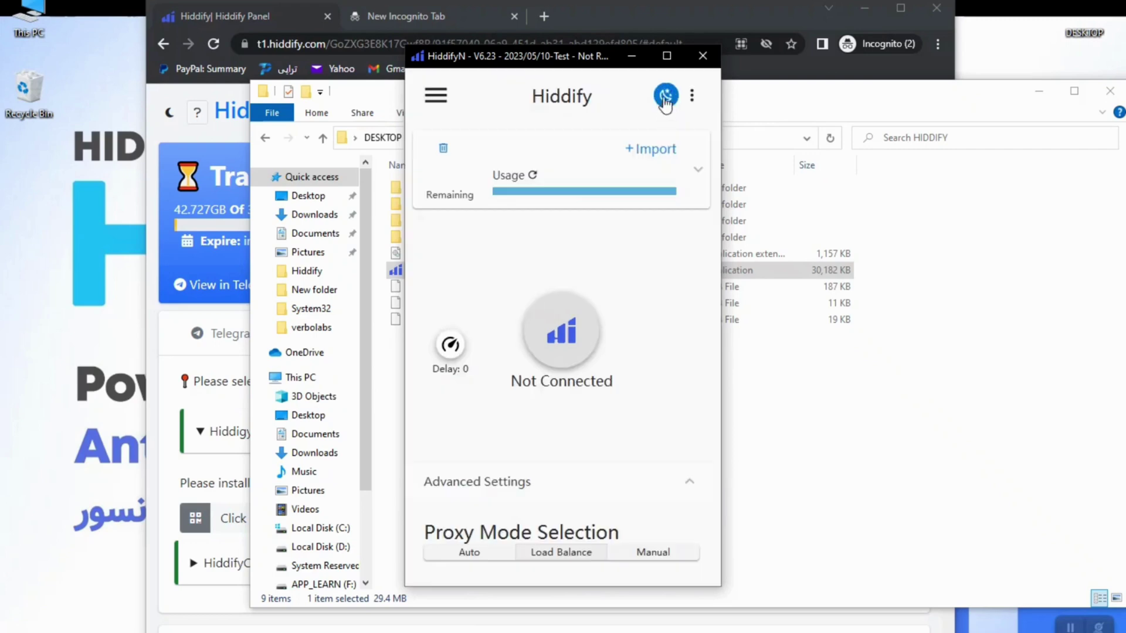
# - Minimize File Explorer, close WinRAR and move the HiddifyN window aside
pyautogui.click(1037, 97)
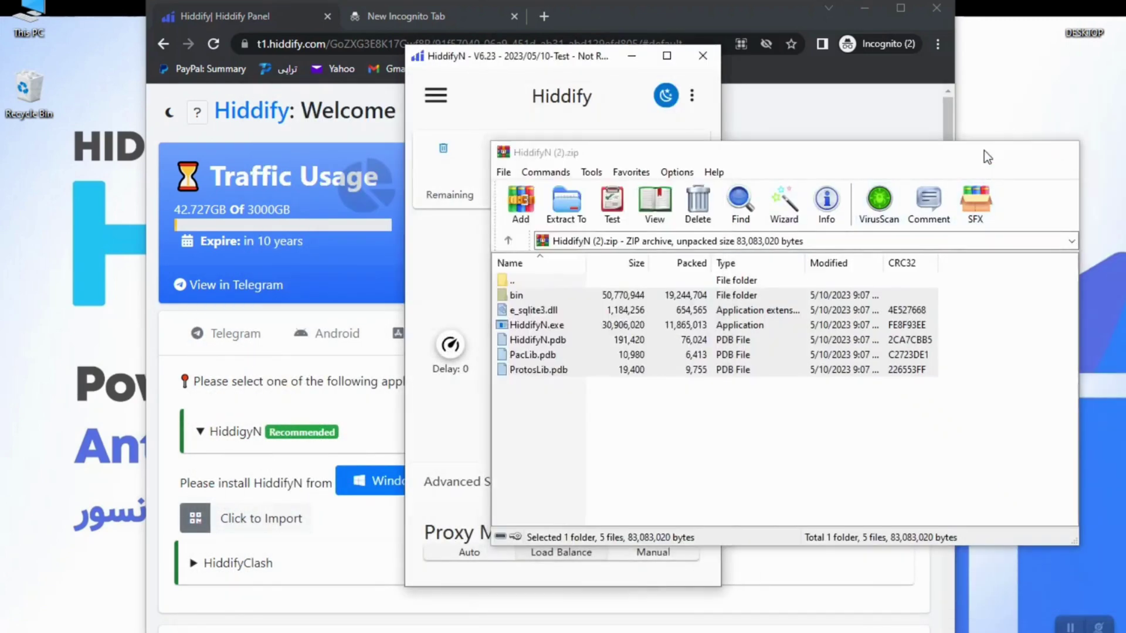
pyautogui.click(984, 155)
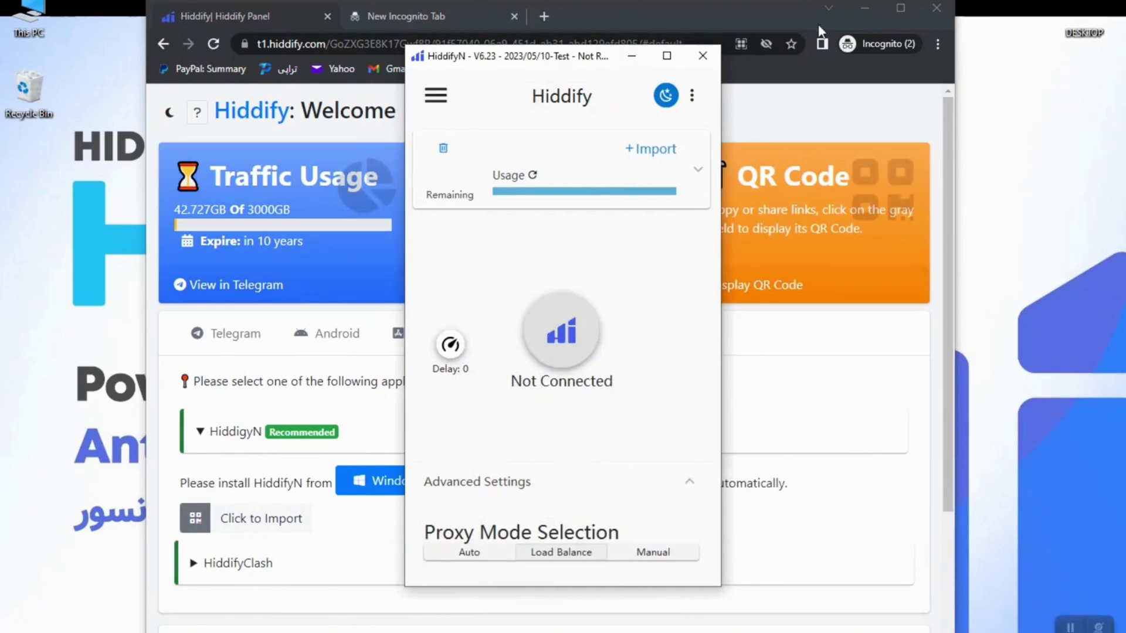
pyautogui.moveTo(523, 56); pyautogui.dragTo(727, 49)
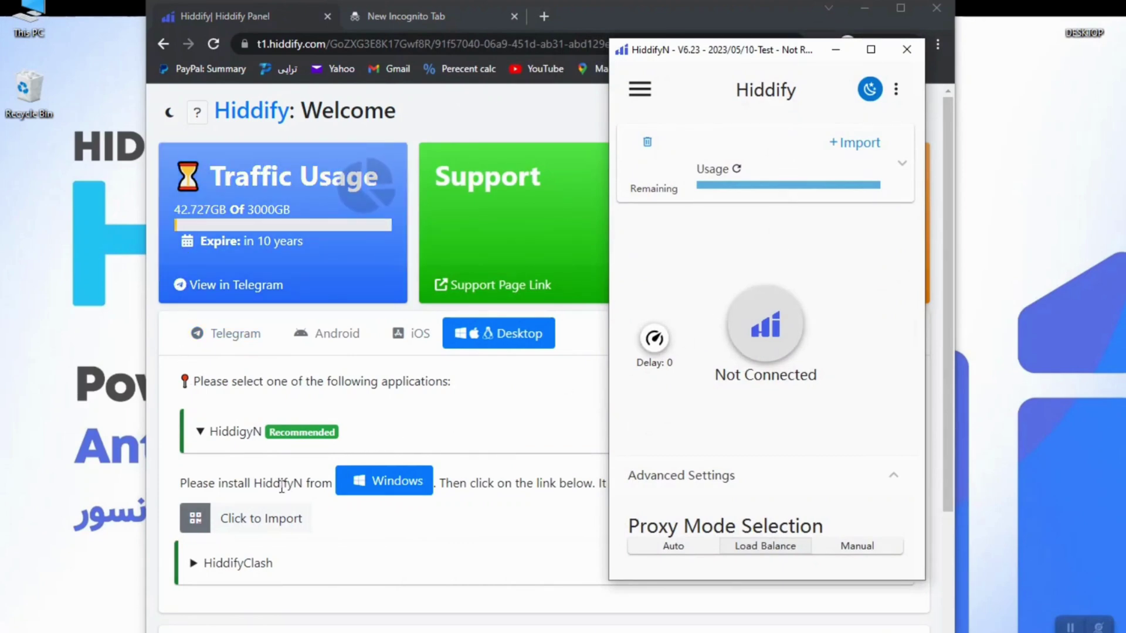
# - Import the subscription with Click to Import, allowing the page to open HiddifyN
pyautogui.moveTo(727, 53); pyautogui.dragTo(912, 69)
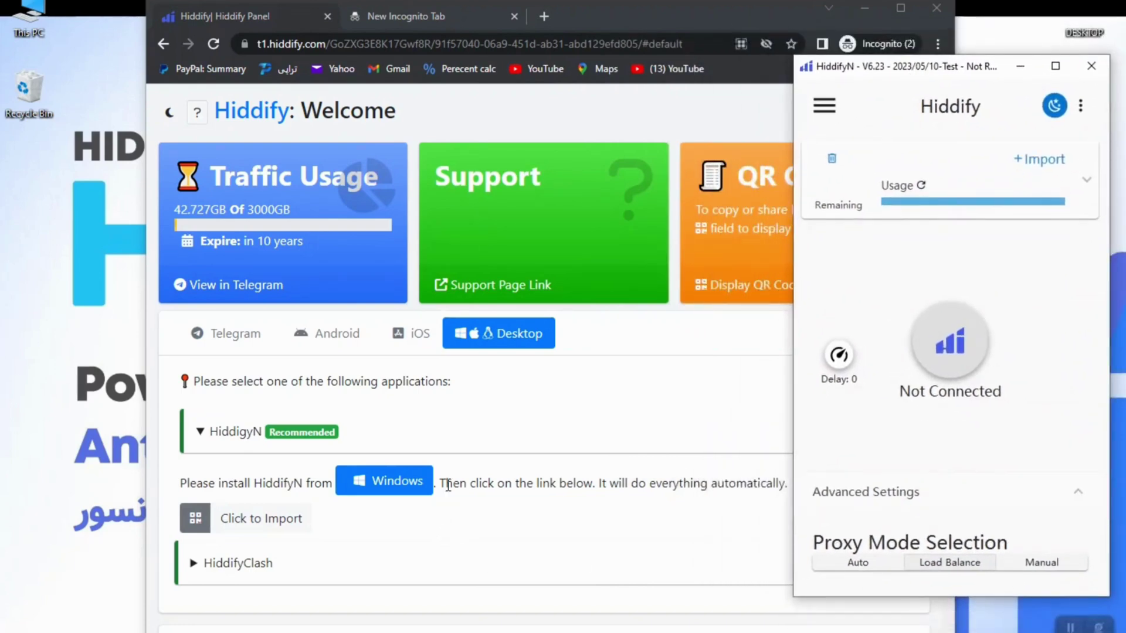
pyautogui.moveTo(606, 486); pyautogui.dragTo(786, 488)
pyautogui.click(230, 522)
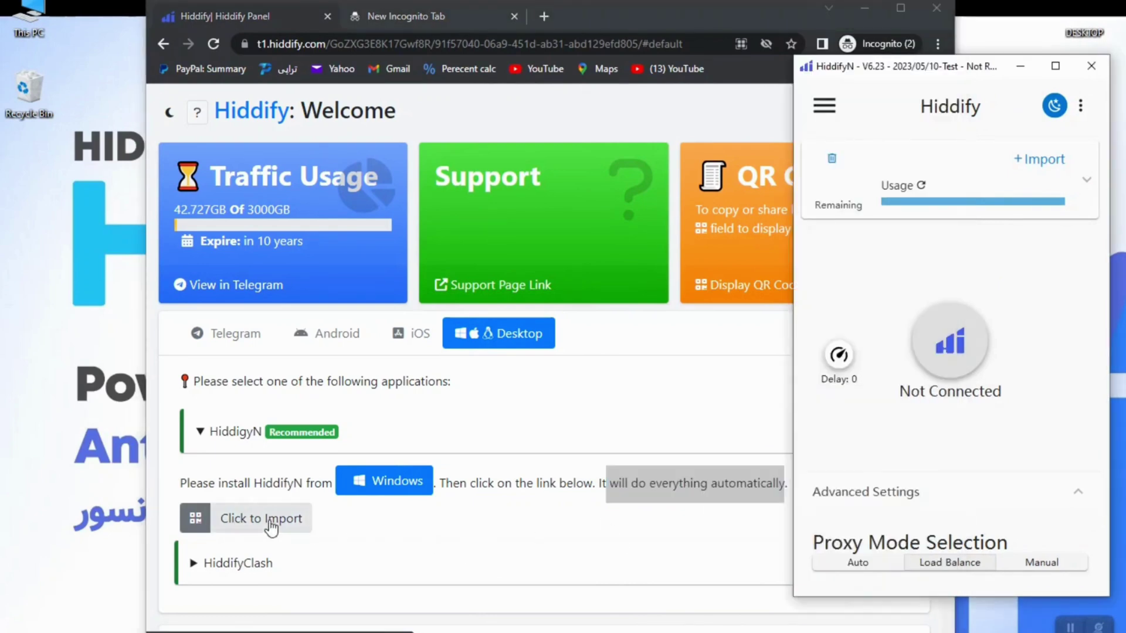
pyautogui.click(270, 527)
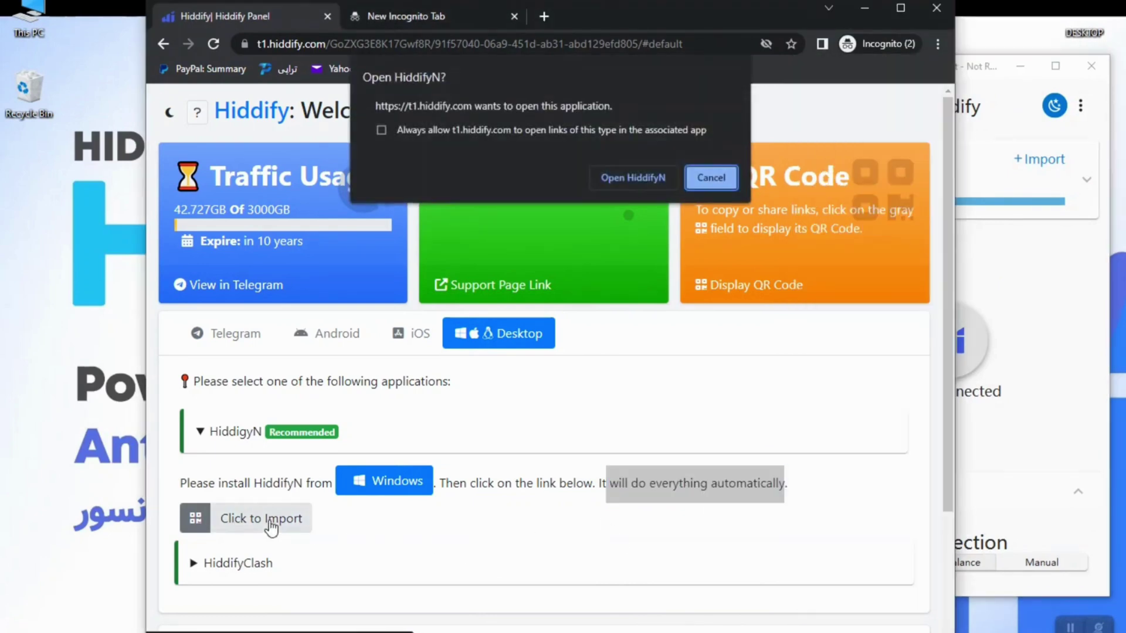
pyautogui.click(615, 184)
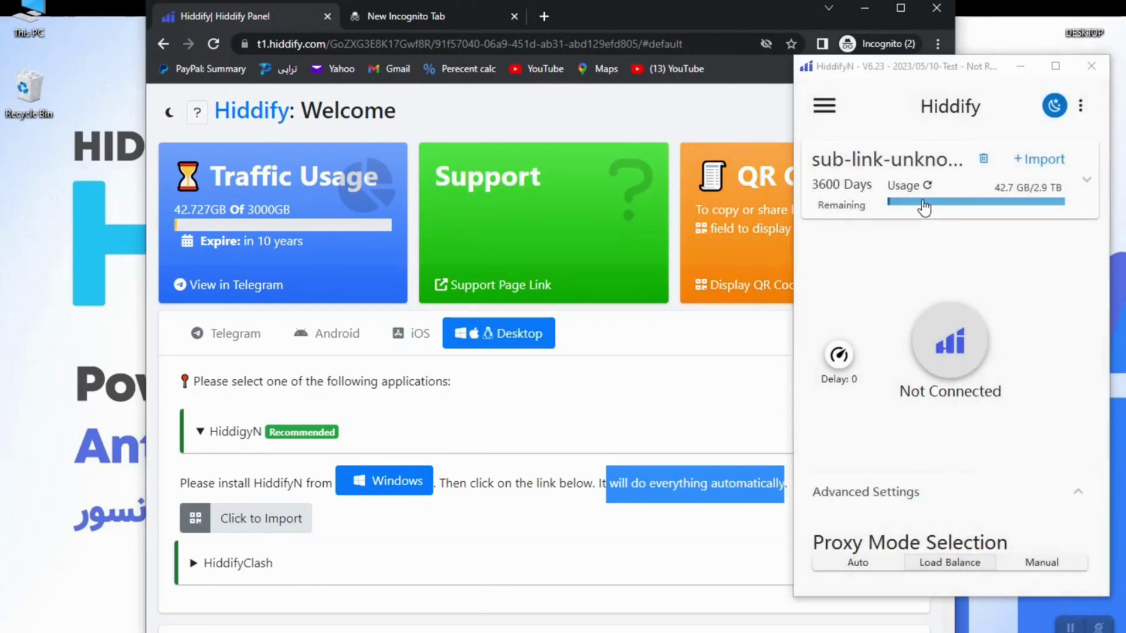
# - Check the 3000GB traffic total, minimize the browser and set HiddifyN's proxy mode to Manual
pyautogui.moveTo(882, 65); pyautogui.dragTo(418, 61)
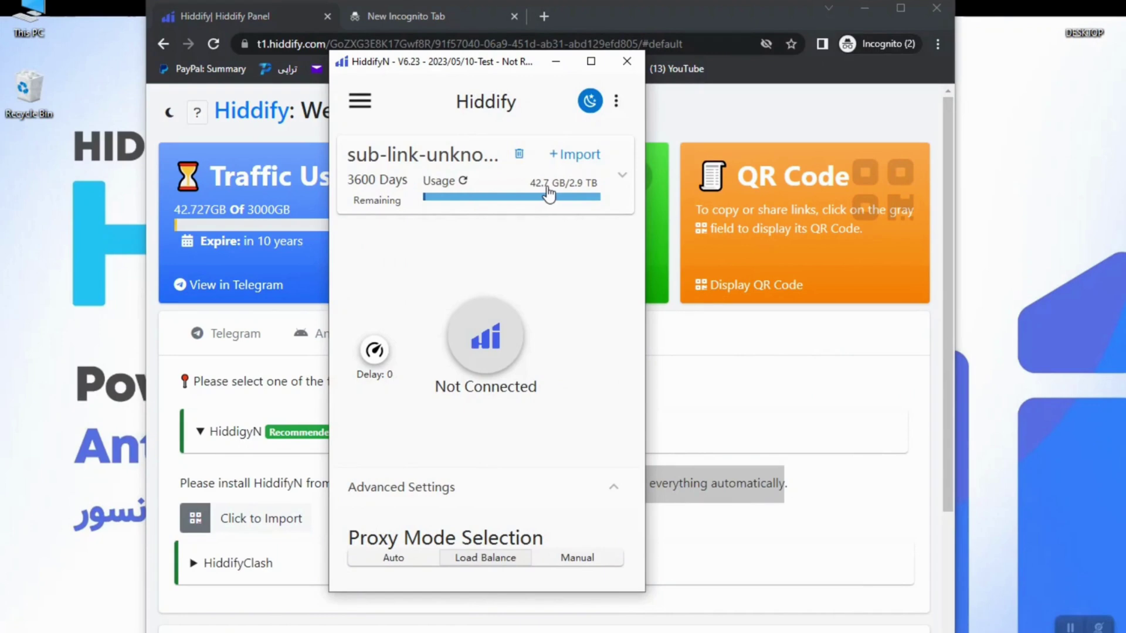
pyautogui.click(274, 209)
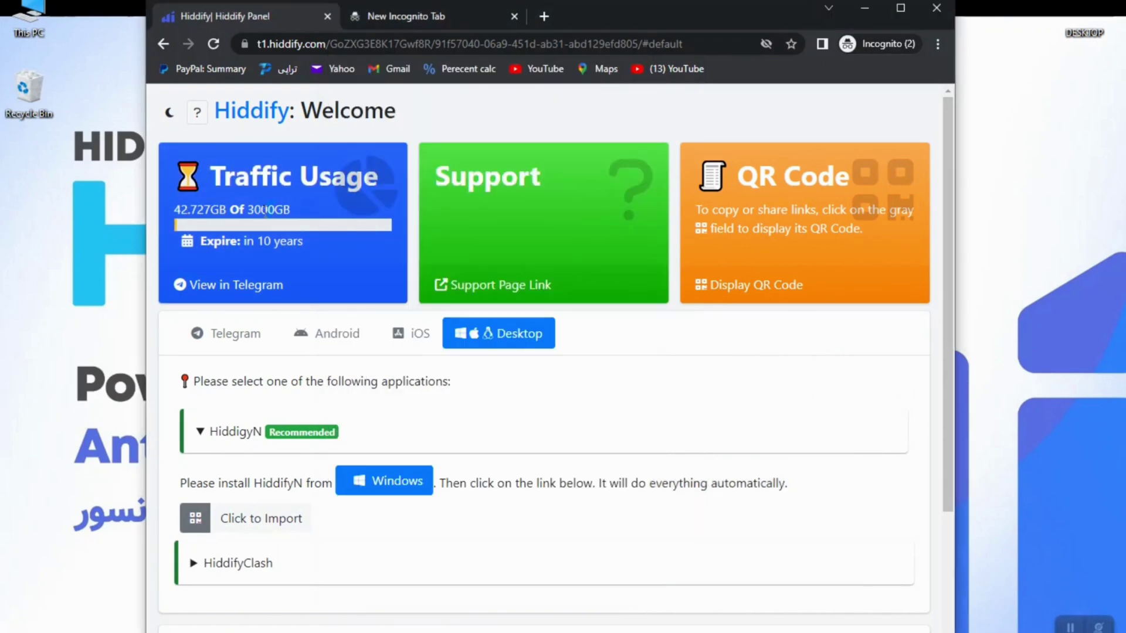
pyautogui.moveTo(245, 210); pyautogui.dragTo(273, 210)
pyautogui.hotkey('alt', 'Tab')
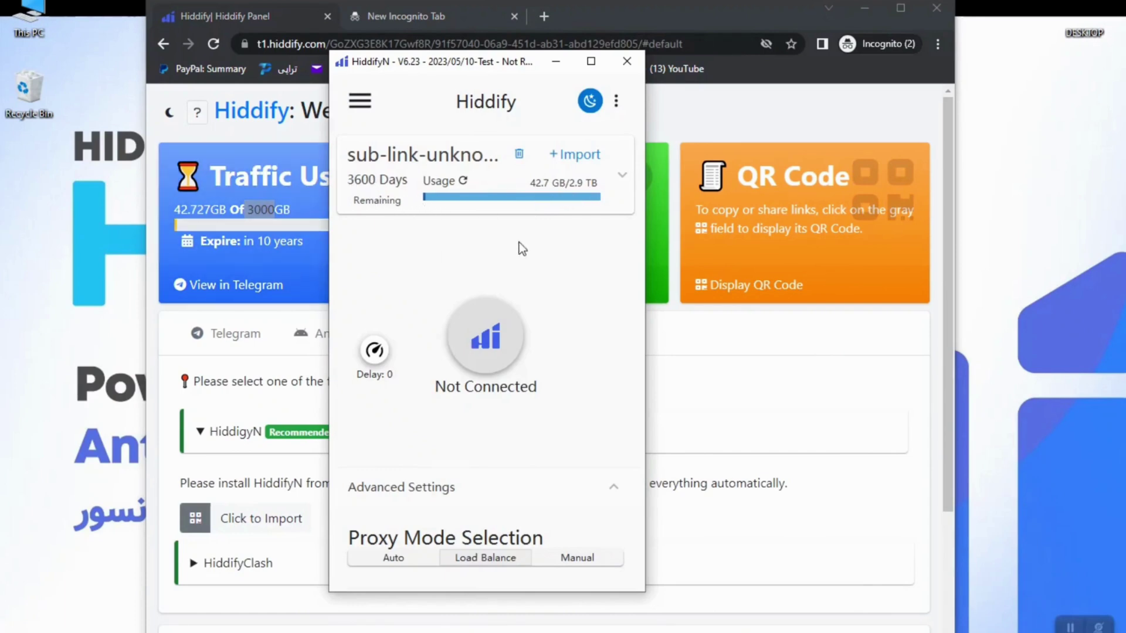
pyautogui.click(862, 10)
pyautogui.moveTo(450, 66); pyautogui.dragTo(523, 52)
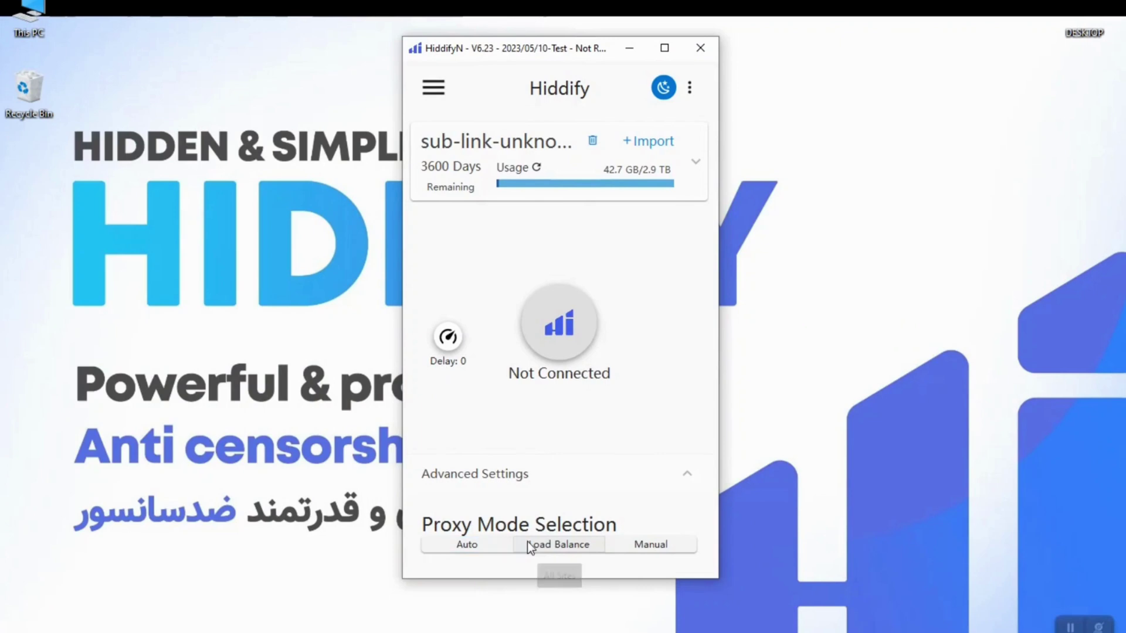
pyautogui.click(647, 543)
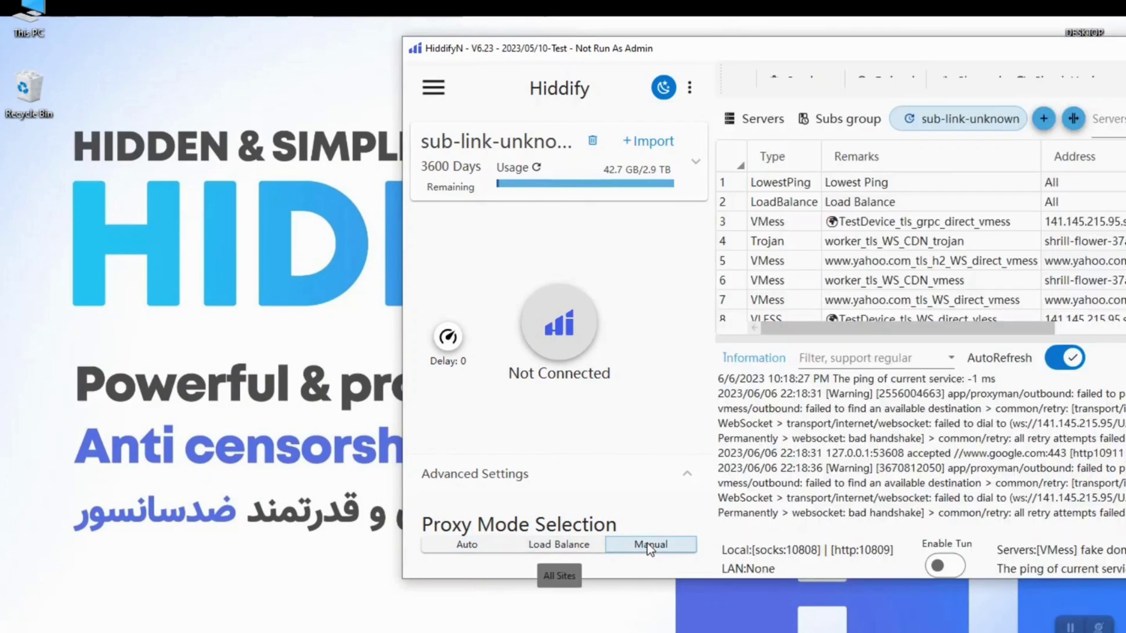
# - Cycle HiddifyN's proxy mode through Load Balance and Auto, then back to Manual
pyautogui.moveTo(797, 44); pyautogui.dragTo(426, 42)
pyautogui.moveTo(948, 194)
pyautogui.mouseDown()
pyautogui.moveTo(956, 294)
pyautogui.moveTo(949, 193)
pyautogui.mouseUp()
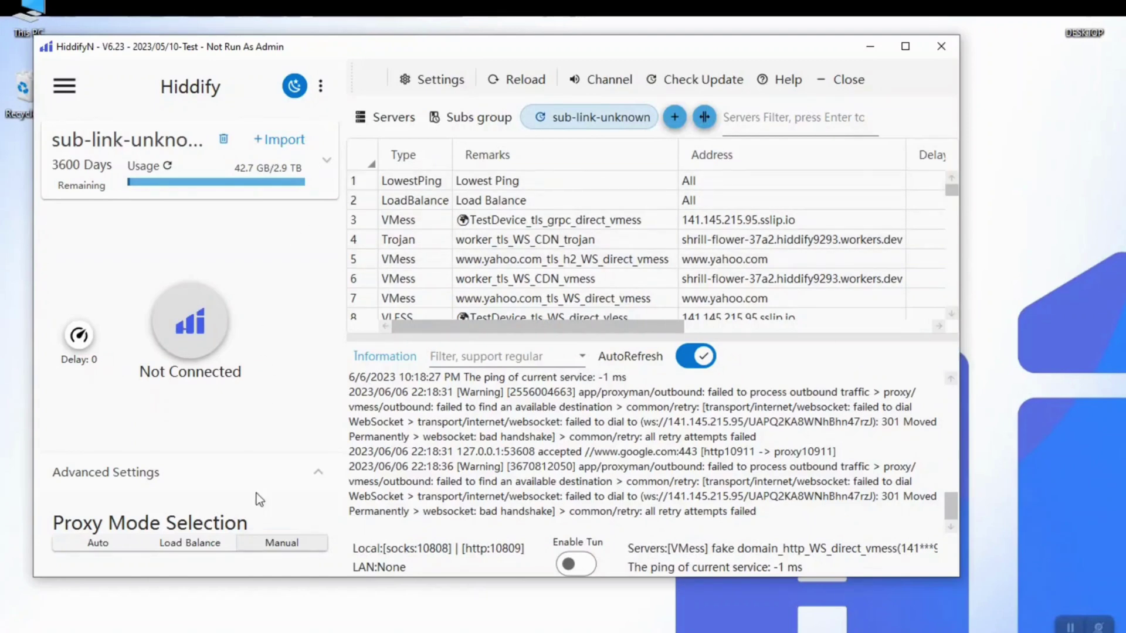
pyautogui.click(200, 547)
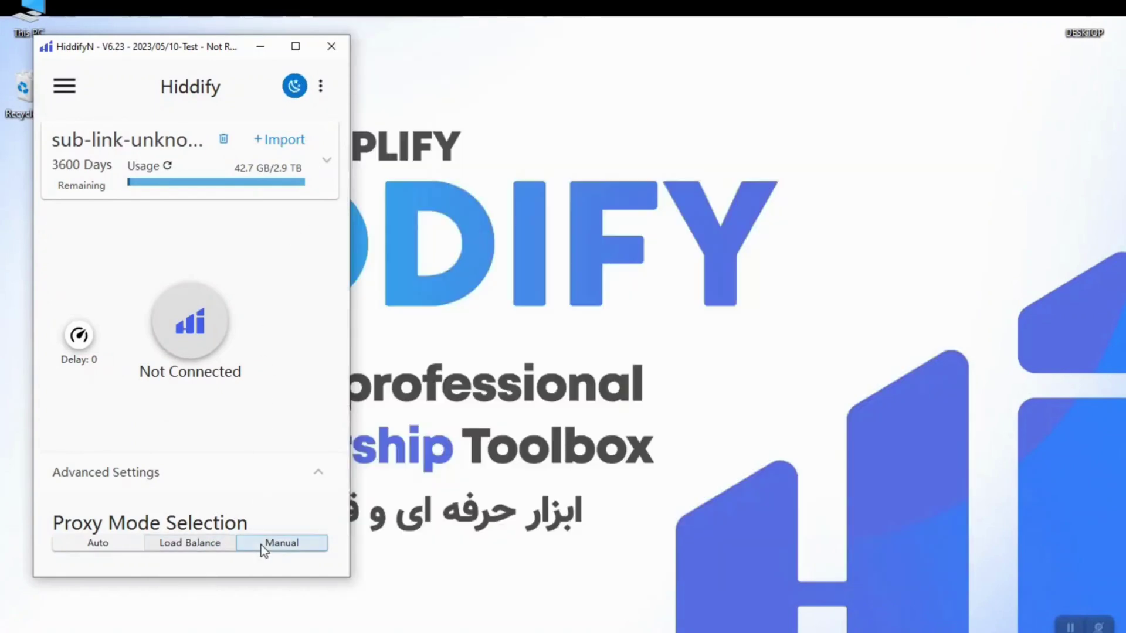
pyautogui.moveTo(158, 46); pyautogui.dragTo(307, 42)
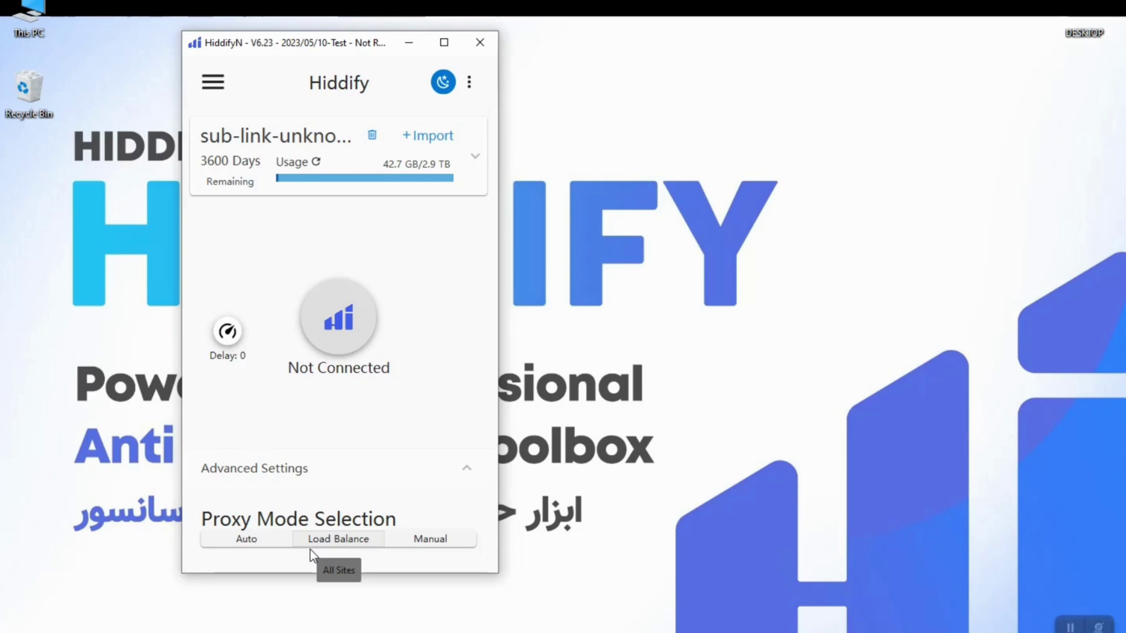
pyautogui.click(248, 547)
pyautogui.click(438, 541)
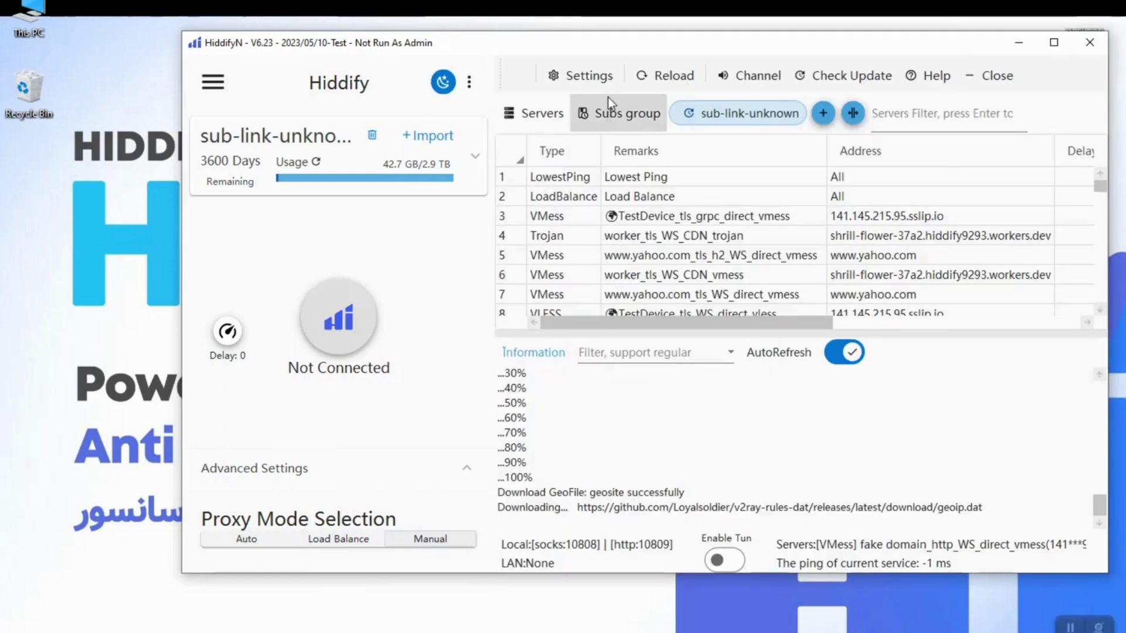
# - Open the Settings menu, reload the proxy service, then open the Hiddify Telegram channel
pyautogui.moveTo(590, 49); pyautogui.dragTo(494, 41)
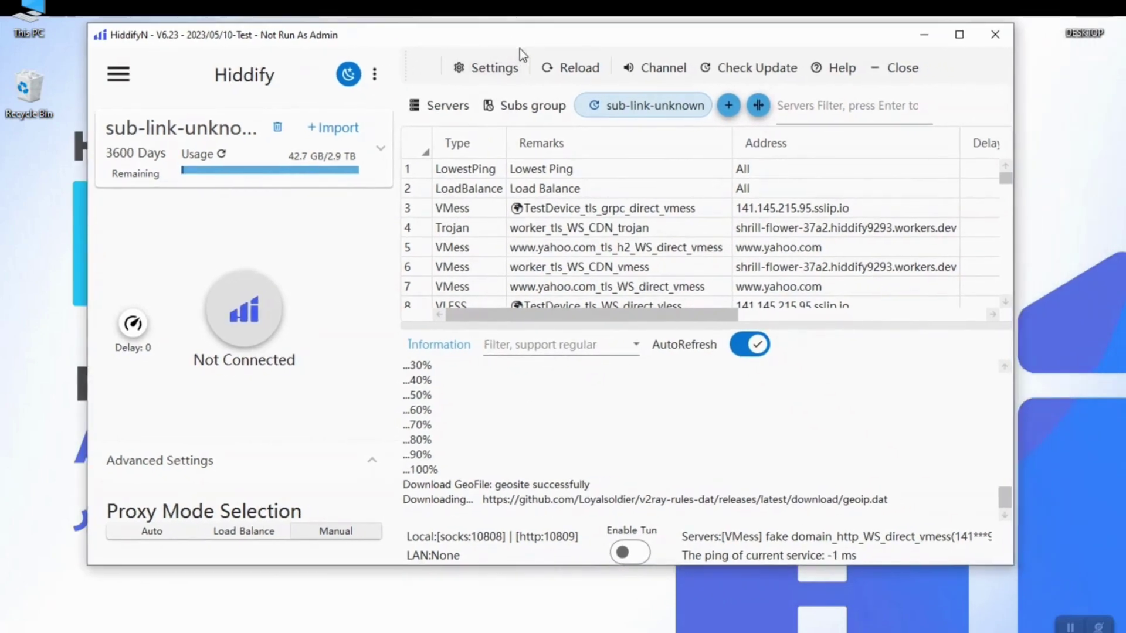
pyautogui.click(480, 67)
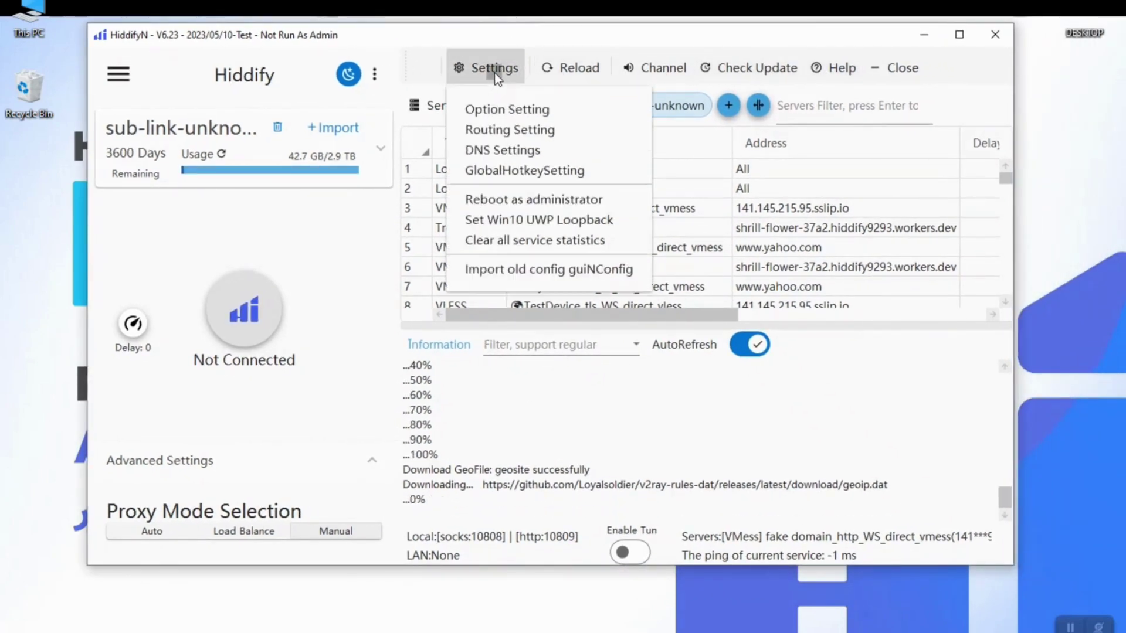
pyautogui.click(557, 69)
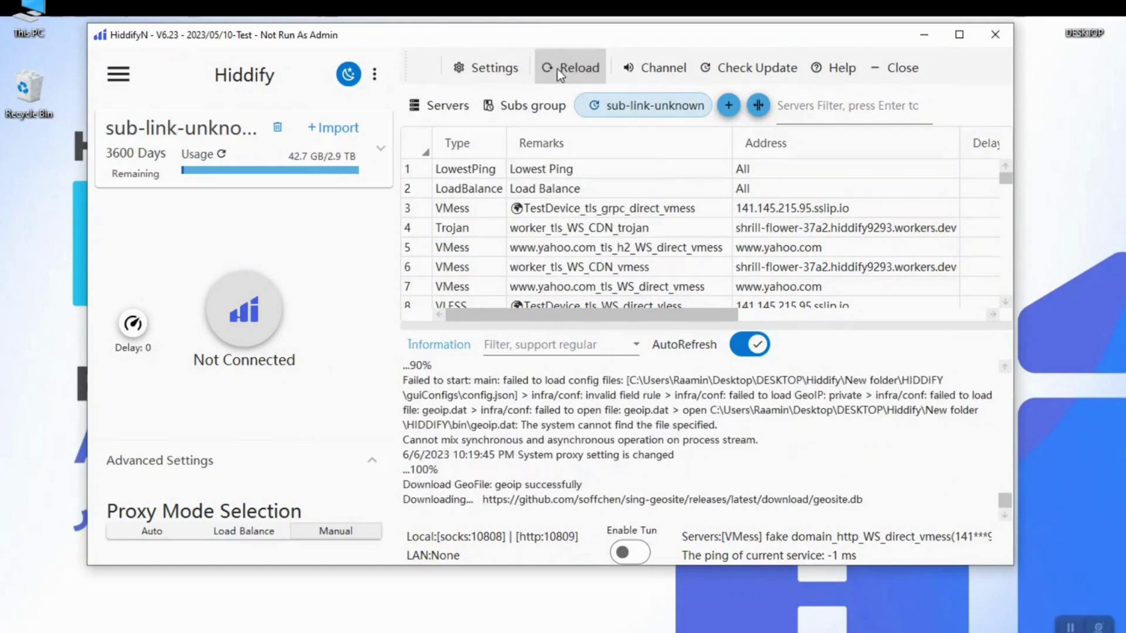
pyautogui.click(657, 70)
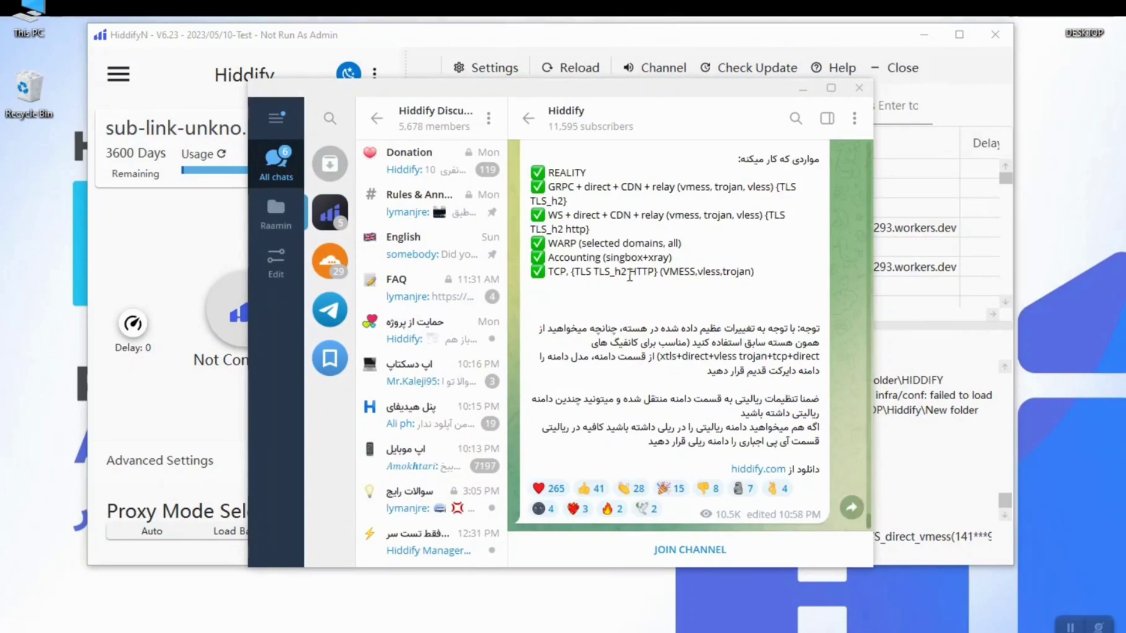
# - Open the English topic of Hiddify Discussion, scroll back through older messages, then minimize Telegram
pyautogui.scroll(1, 630, 382)
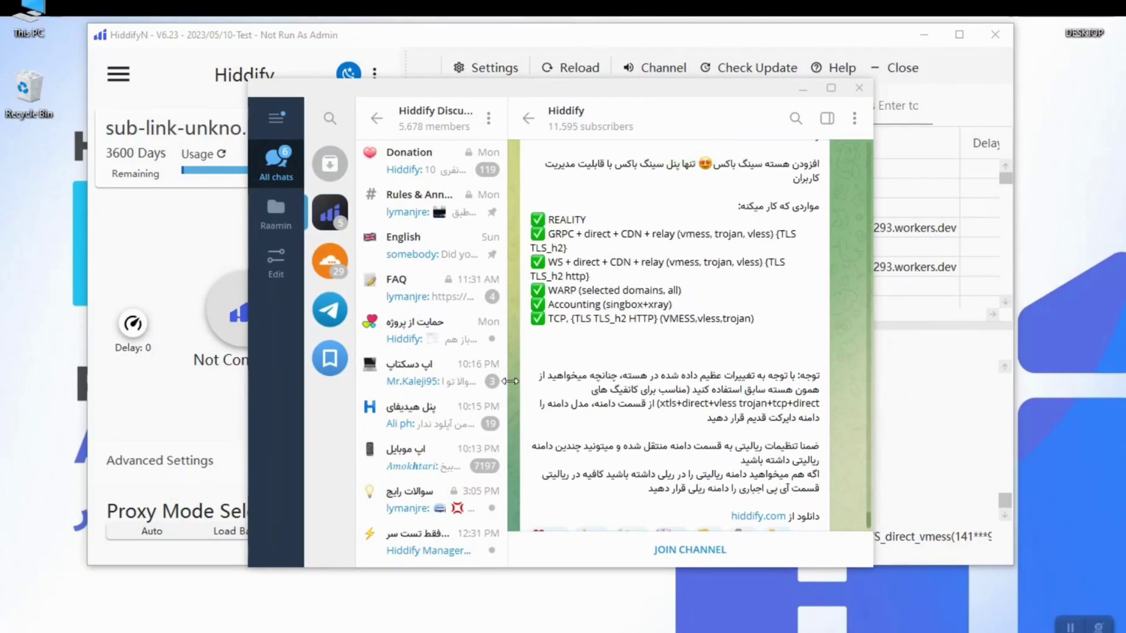
pyautogui.scroll(-2, 429, 264)
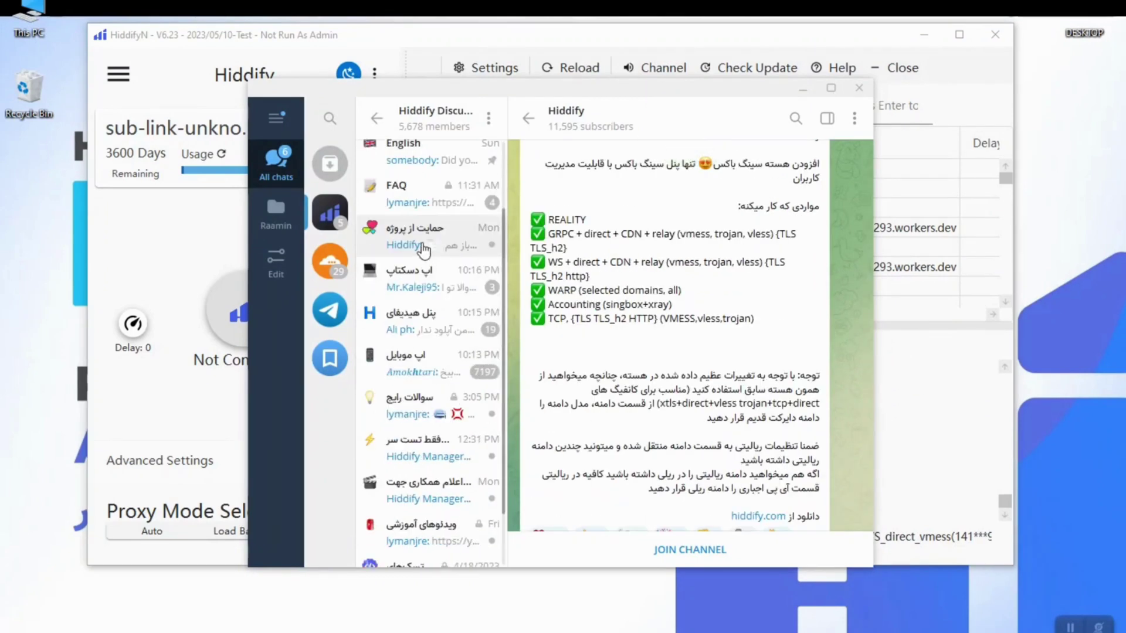
pyautogui.click(440, 167)
pyautogui.scroll(-1, 500, 268)
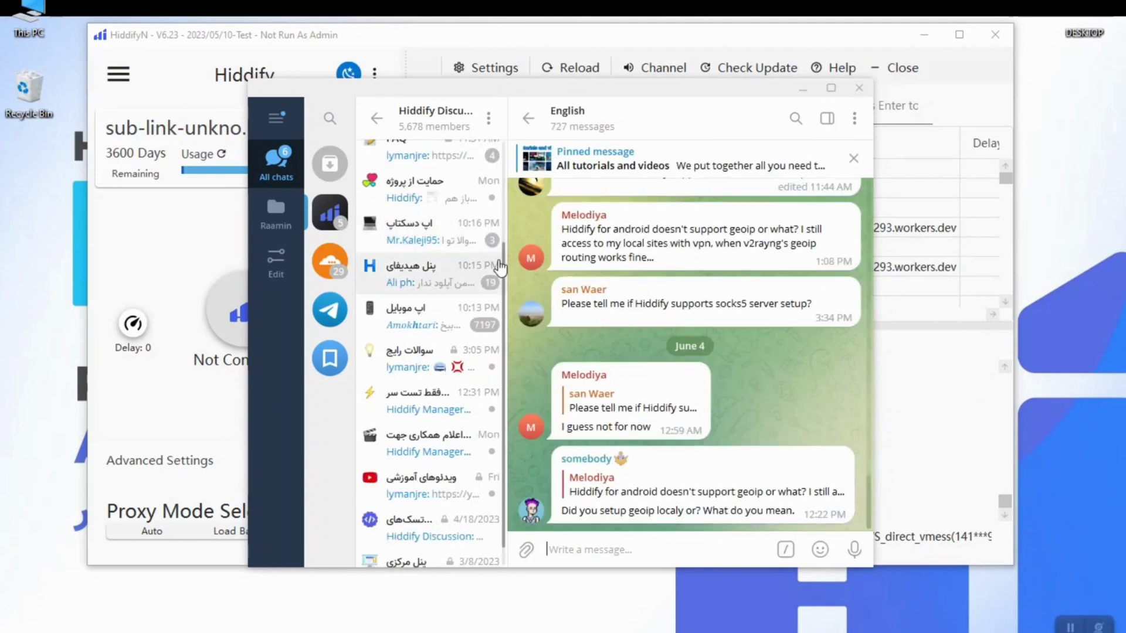
pyautogui.scroll(3, 499, 246)
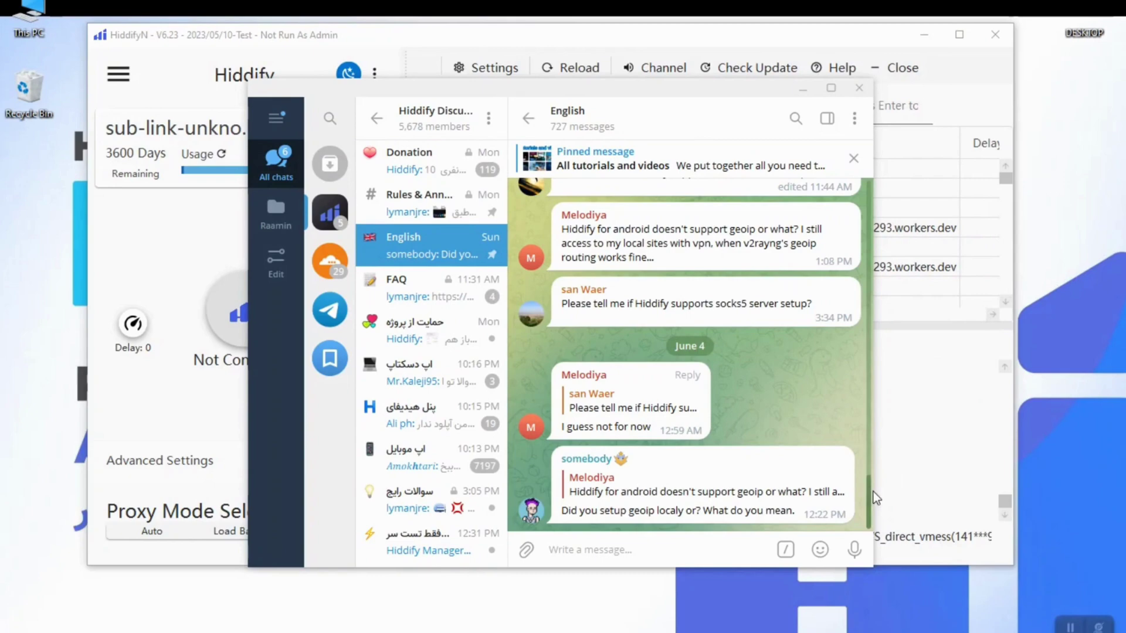
pyautogui.scroll(3, 867, 498)
pyautogui.moveTo(866, 464); pyautogui.dragTo(885, 241)
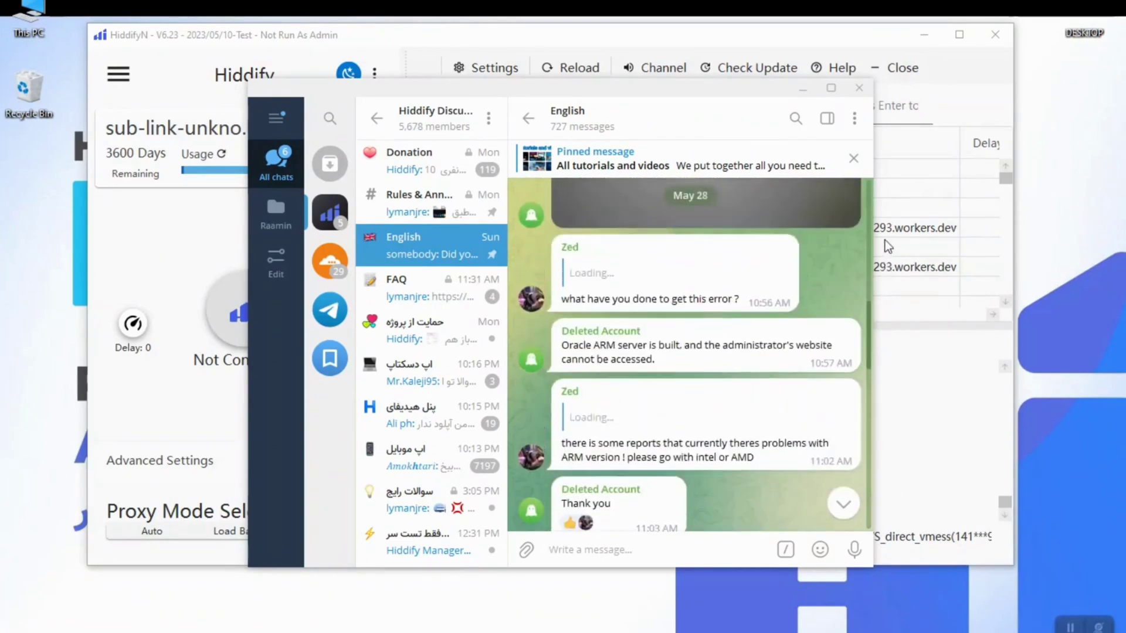
pyautogui.scroll(5, 864, 410)
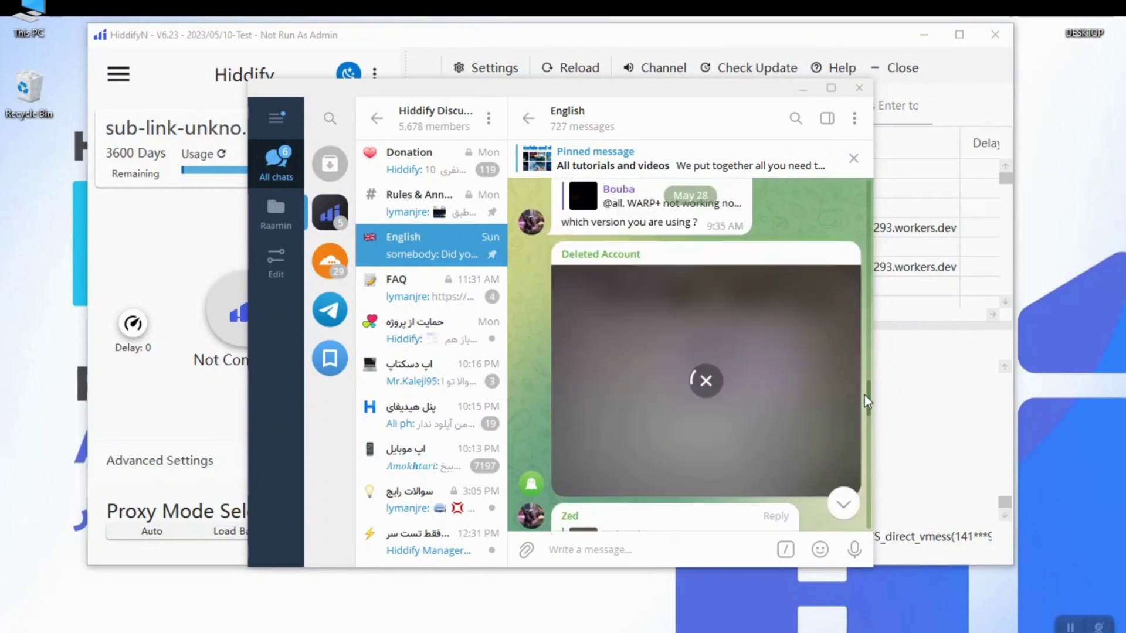
pyautogui.click(803, 90)
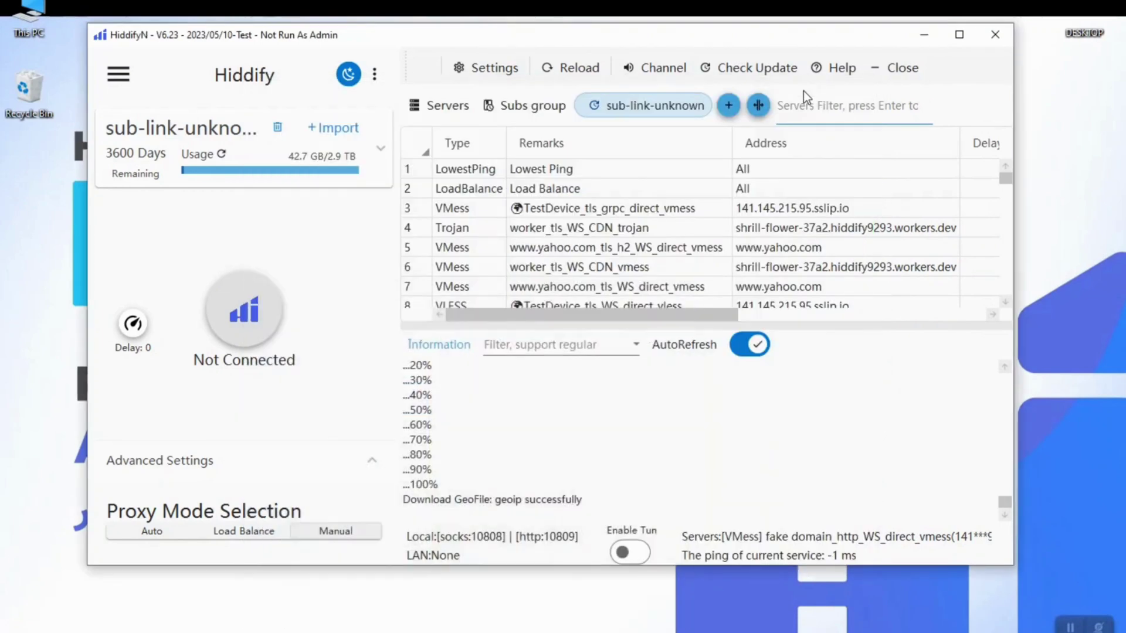
pyautogui.click(448, 112)
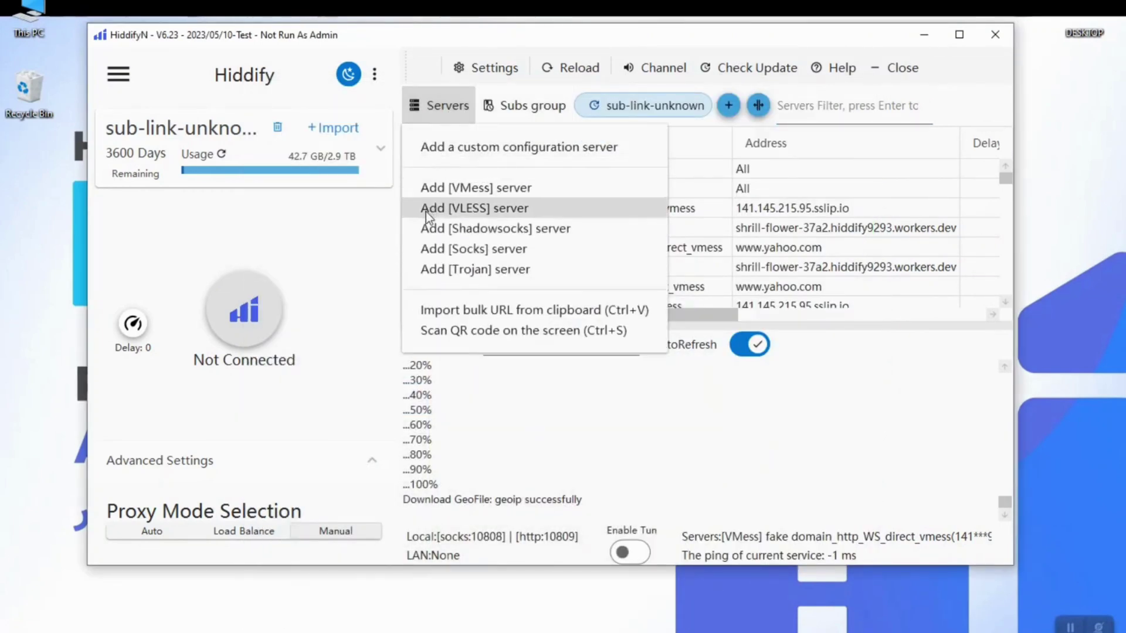
pyautogui.click(526, 104)
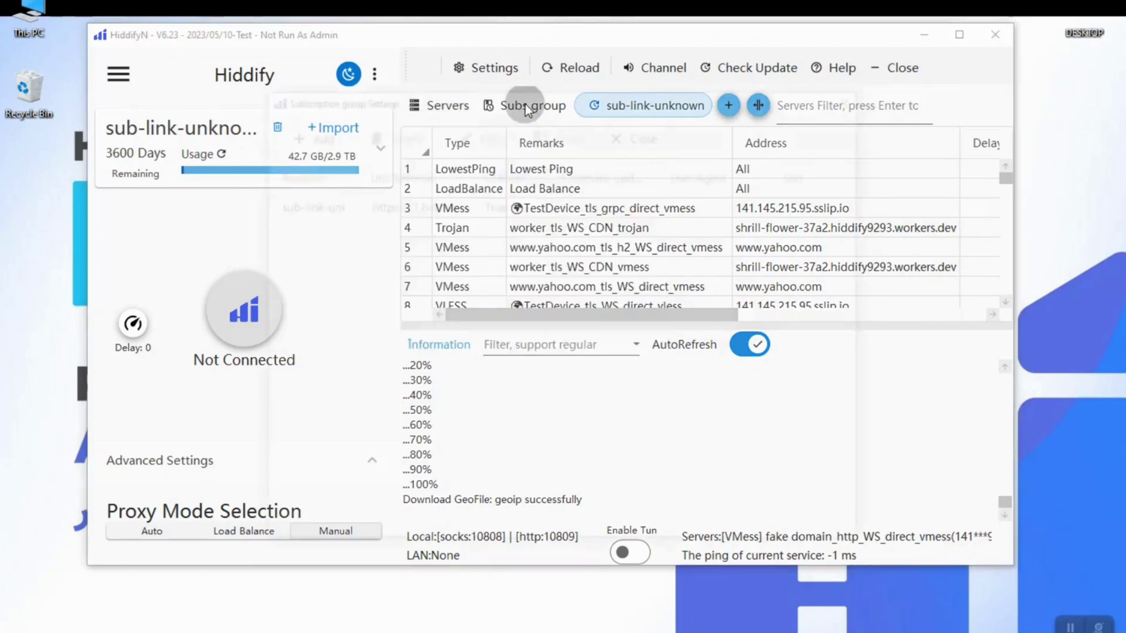
pyautogui.moveTo(525, 105); pyautogui.dragTo(666, 102)
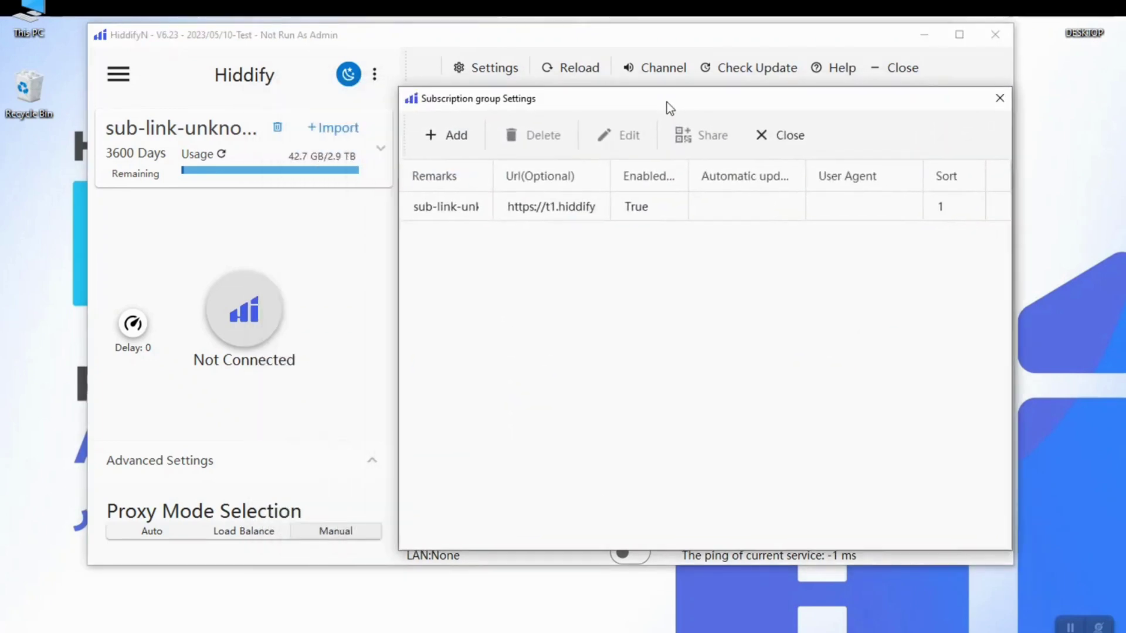
pyautogui.click(473, 209)
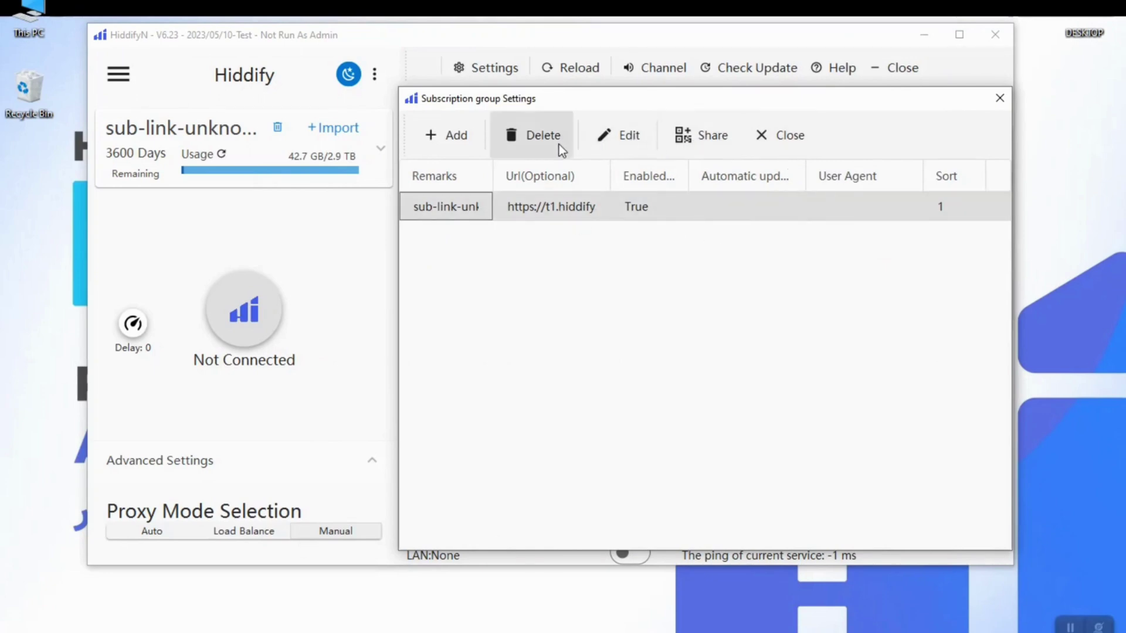
pyautogui.click(997, 100)
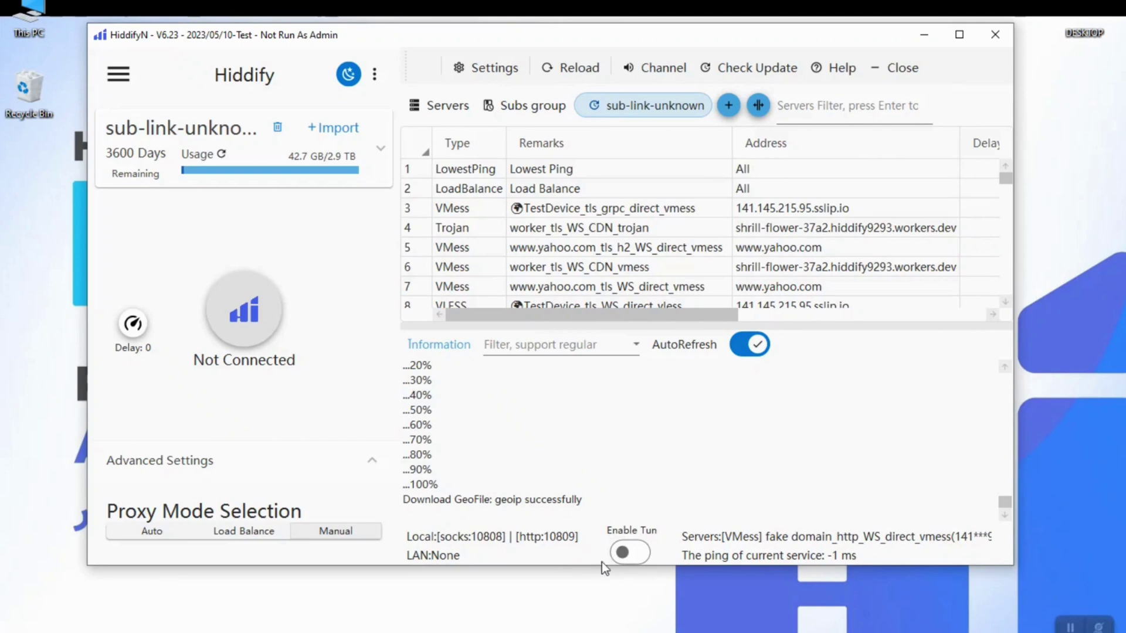
# - After Tun fails without admin rights, quit HiddifyN from the tray and relaunch HiddifyN.exe as administrator
pyautogui.click(630, 554)
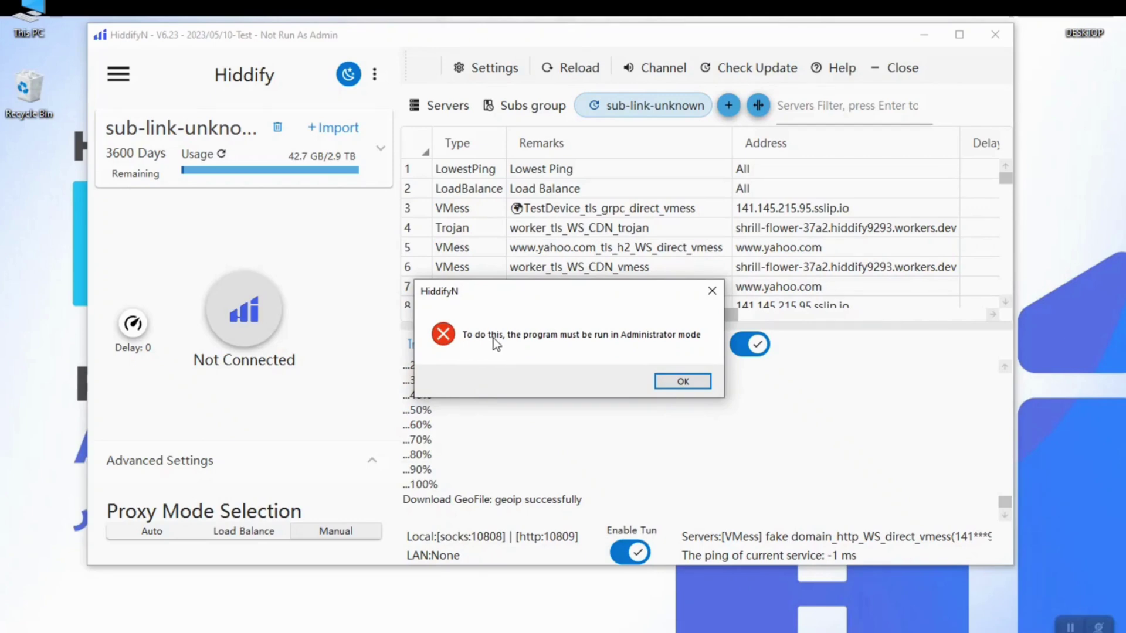
pyautogui.click(683, 382)
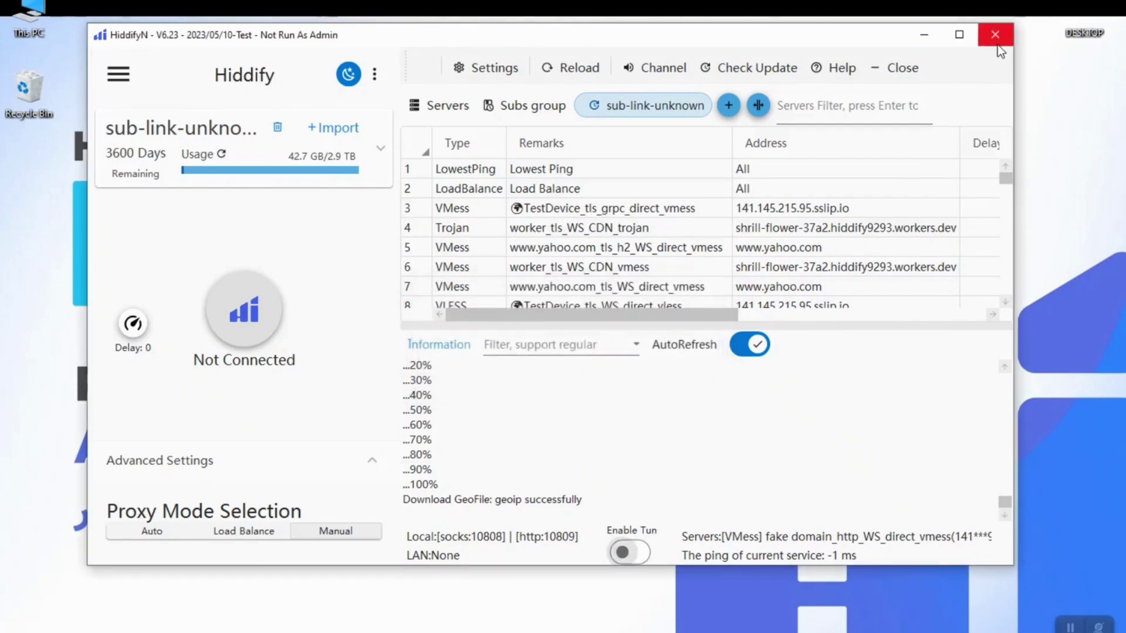
pyautogui.click(923, 632)
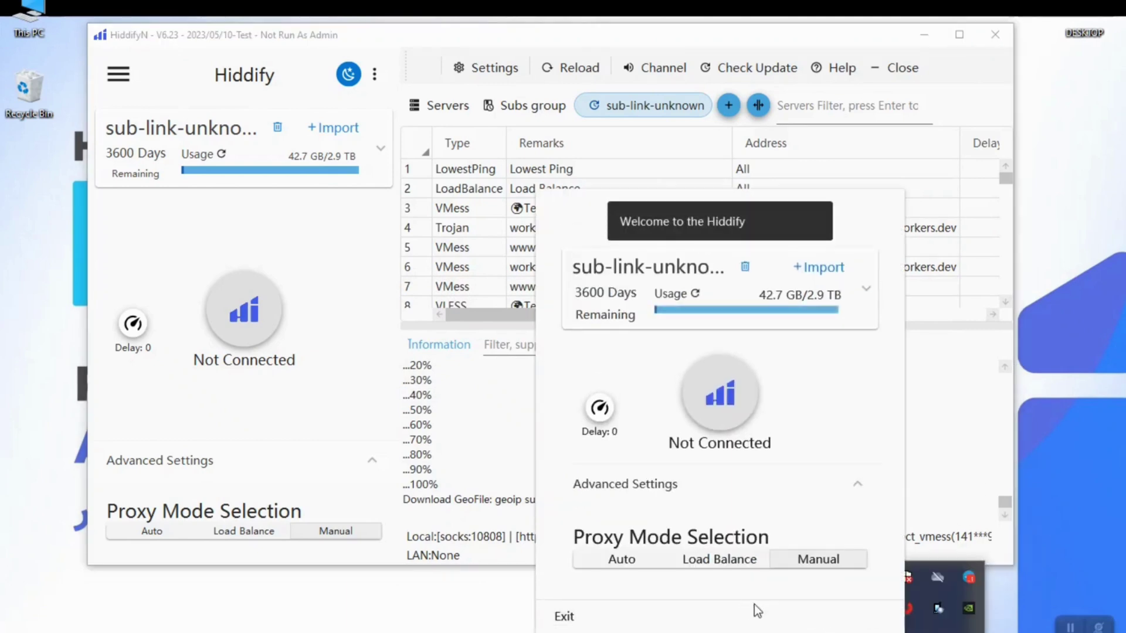
pyautogui.click(852, 620)
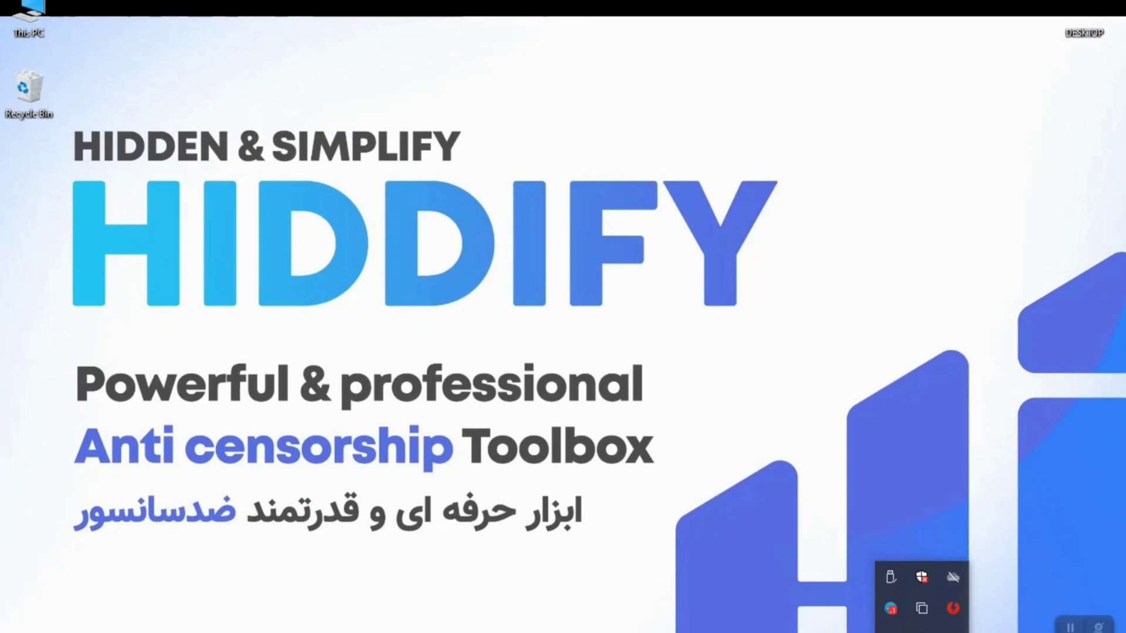
pyautogui.rightClick(446, 270)
pyautogui.click(467, 284)
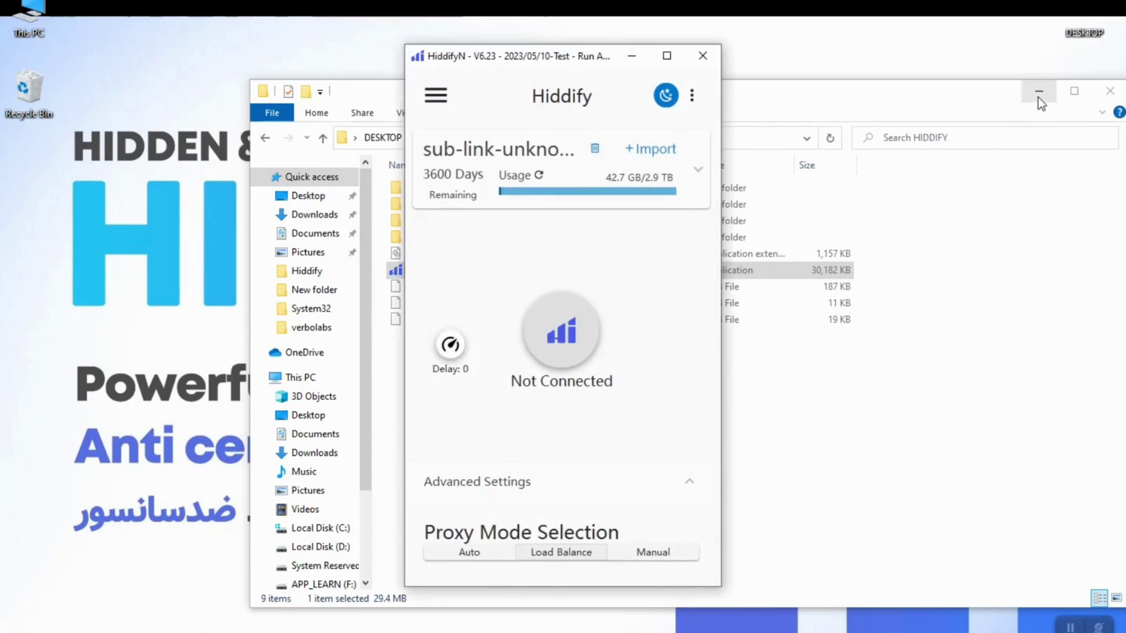
# - In the elevated HiddifyN, choose Manual proxy mode and enable Tun
pyautogui.click(1039, 93)
pyautogui.click(642, 555)
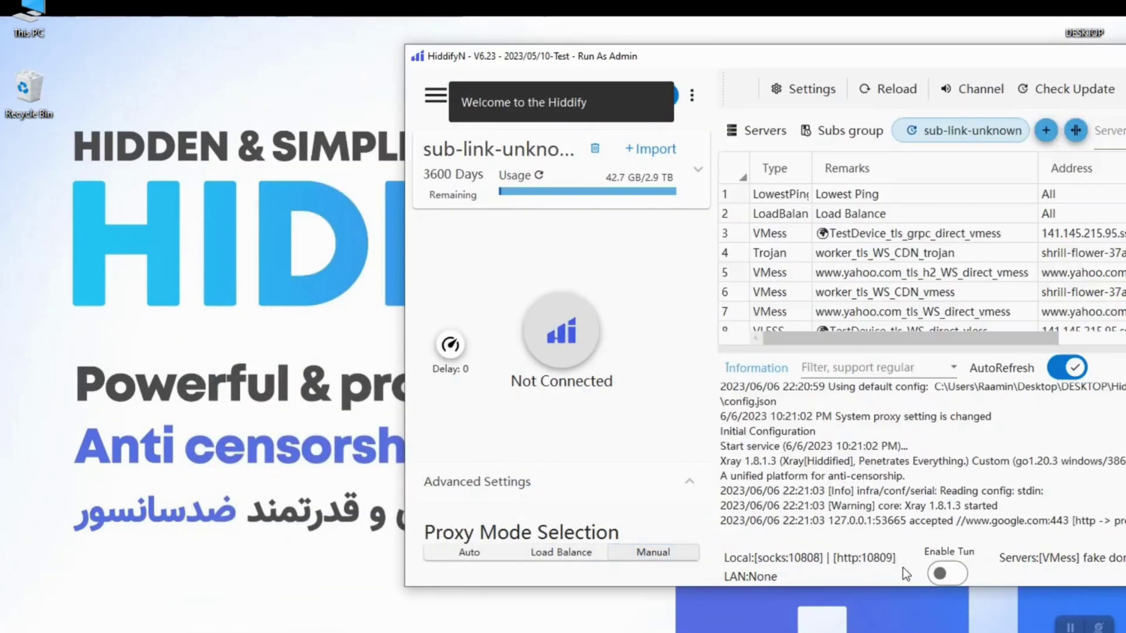
pyautogui.click(943, 574)
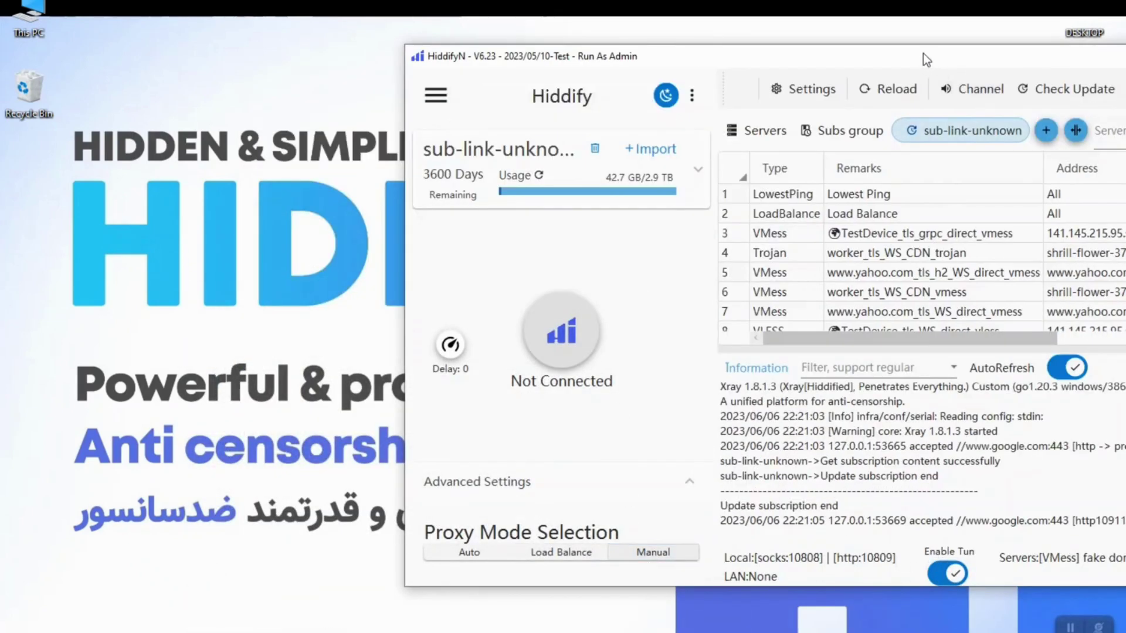
pyautogui.moveTo(923, 54); pyautogui.dragTo(757, 48)
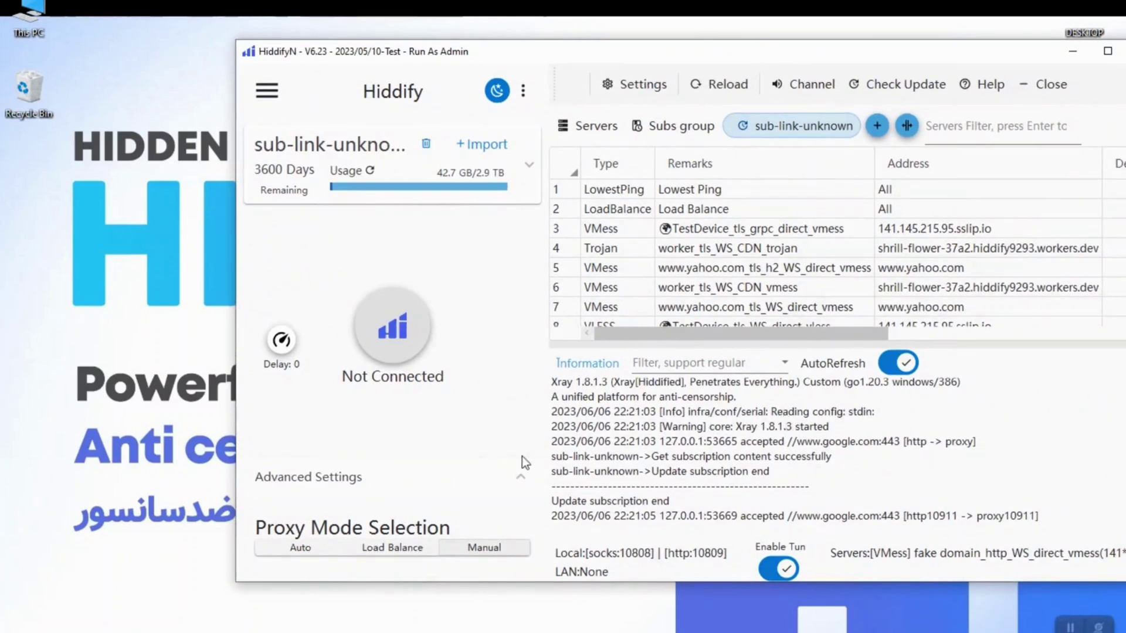
# - Select Auto proxy mode and connect until the status turns green and reads Connected
pyautogui.click(322, 548)
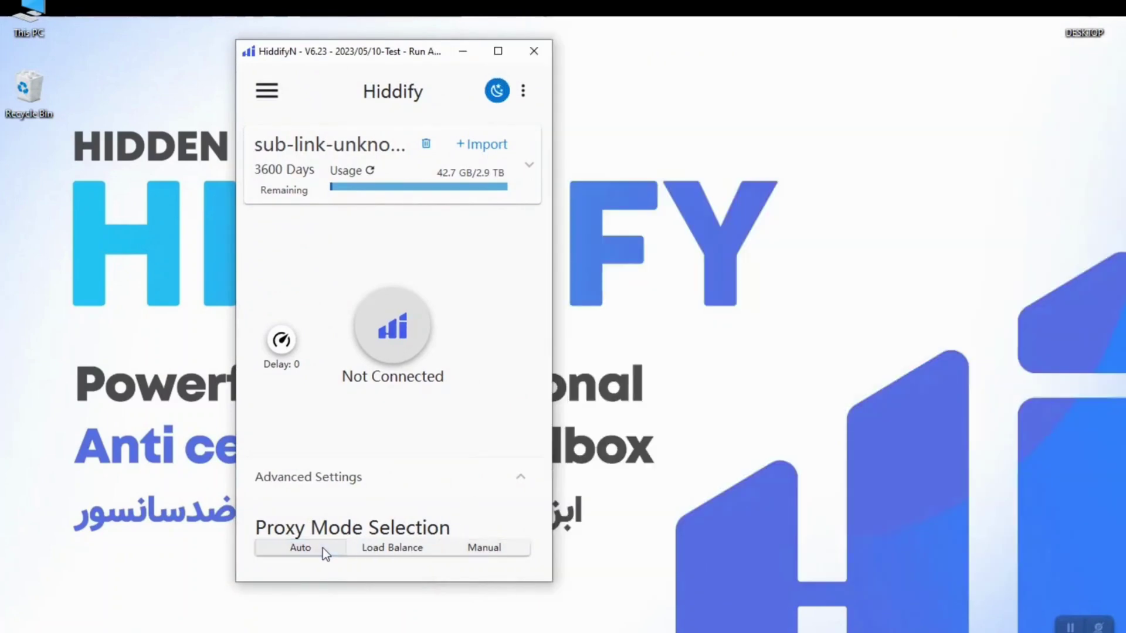
pyautogui.moveTo(379, 55); pyautogui.dragTo(484, 37)
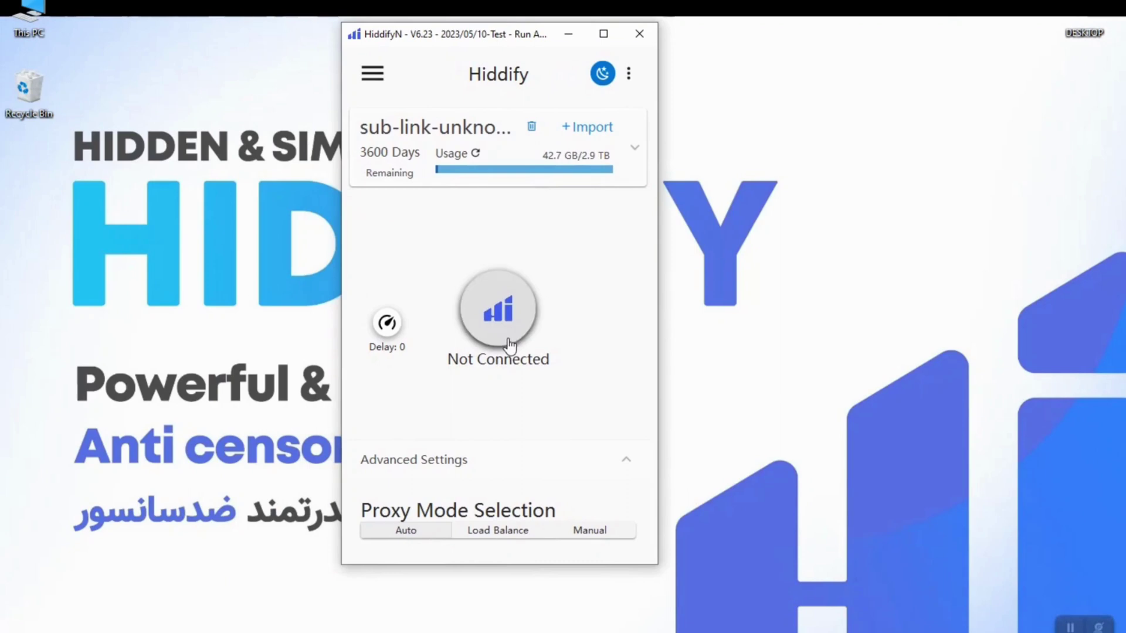
pyautogui.click(507, 343)
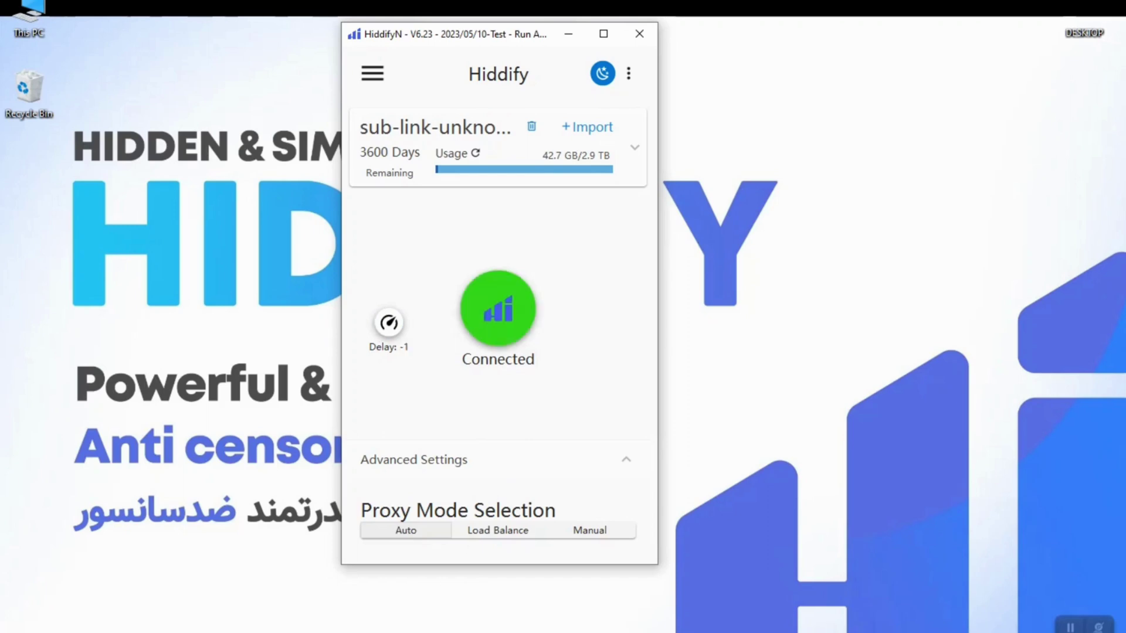
pyautogui.click(159, 601)
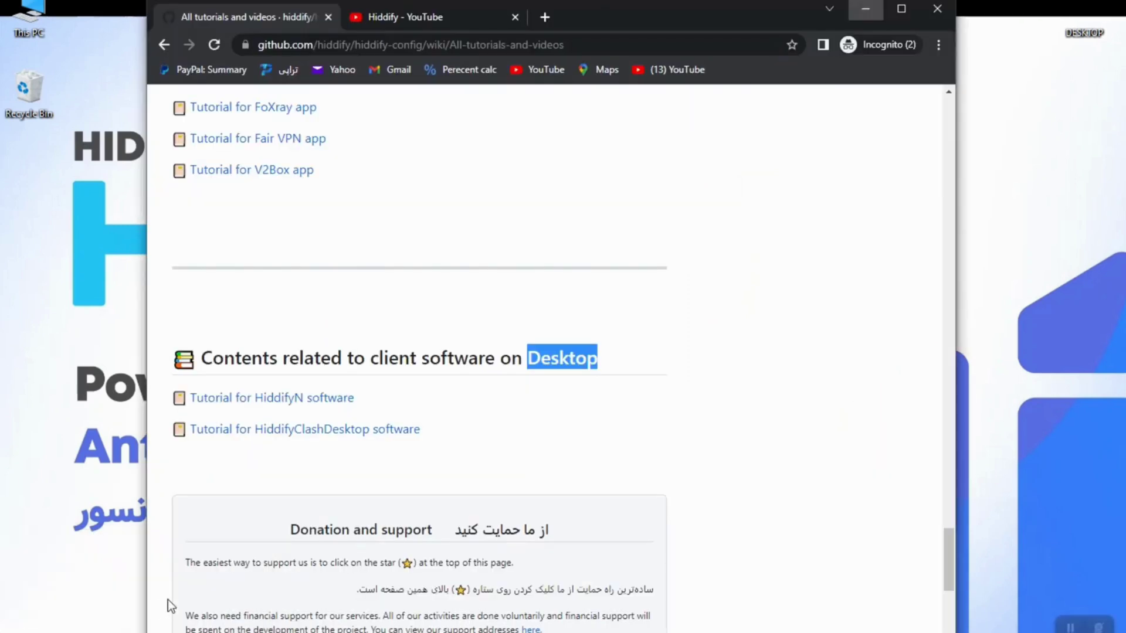
# - Close the blank tab and the old Hiddify YouTube tab, leaving a fresh new tab
pyautogui.click(549, 17)
pyautogui.click(701, 17)
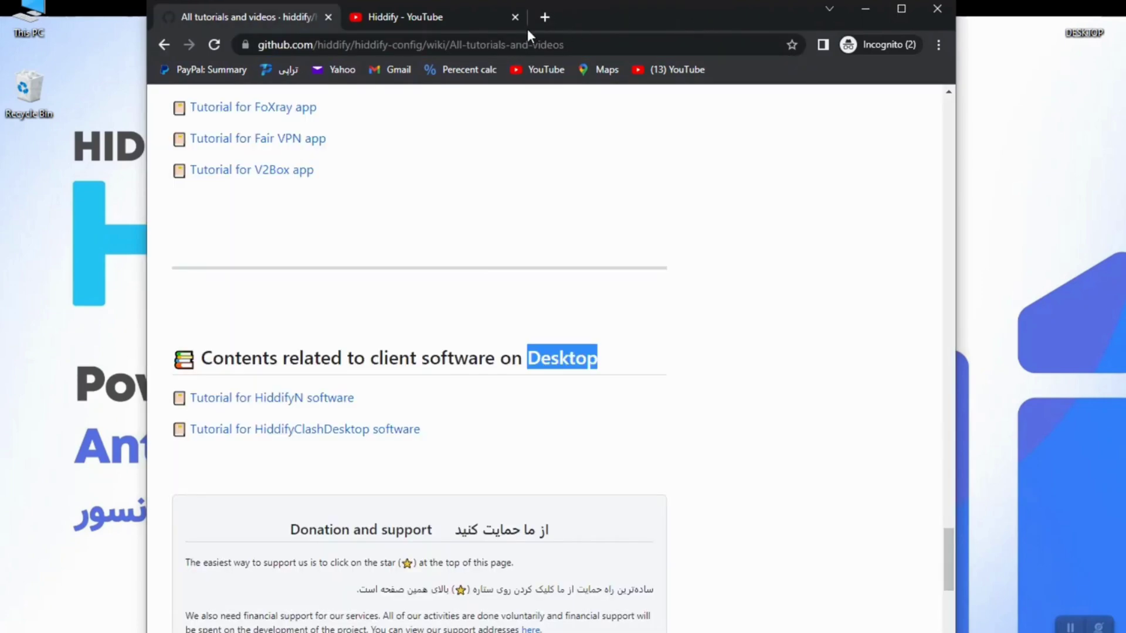
pyautogui.click(516, 17)
pyautogui.click(358, 17)
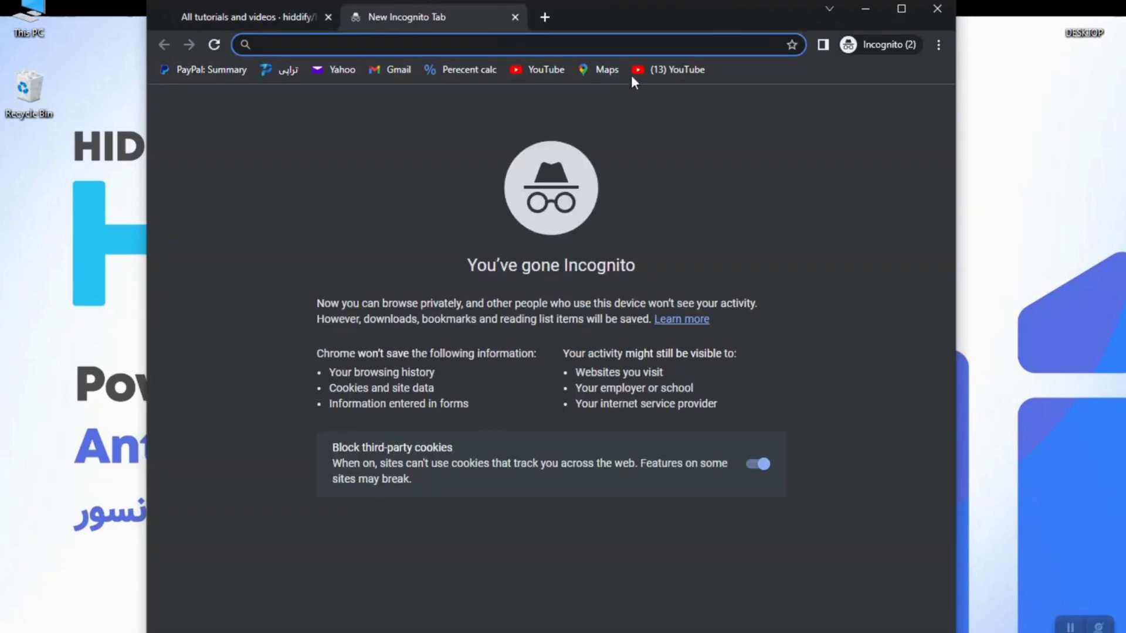
pyautogui.click(676, 75)
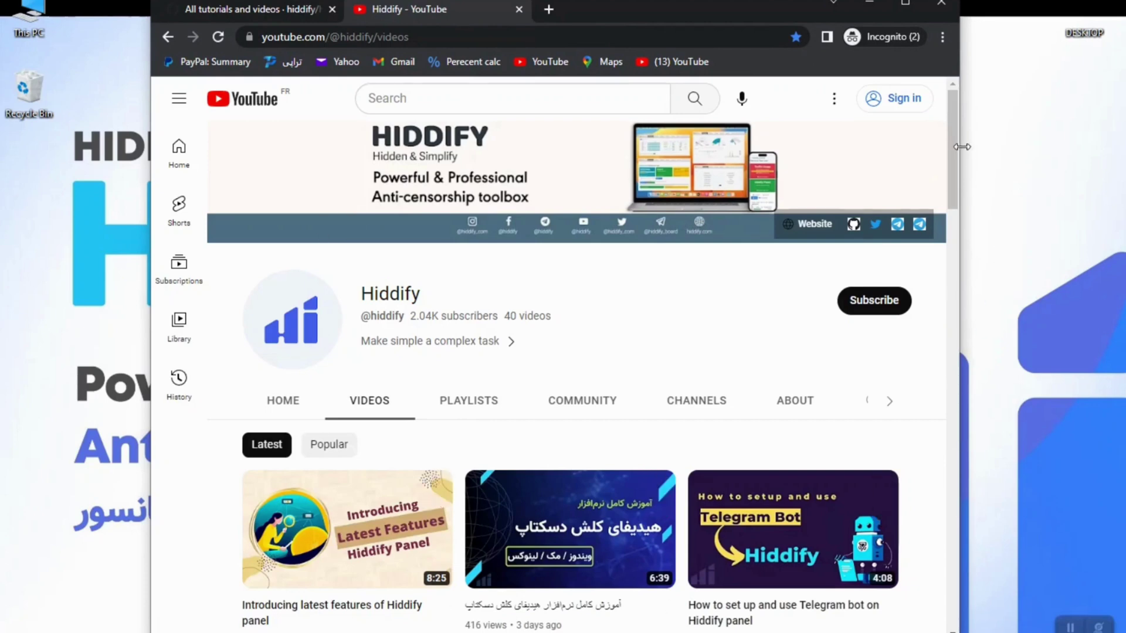
pyautogui.moveTo(956, 146); pyautogui.dragTo(944, 357)
pyautogui.scroll(1, 385, 233)
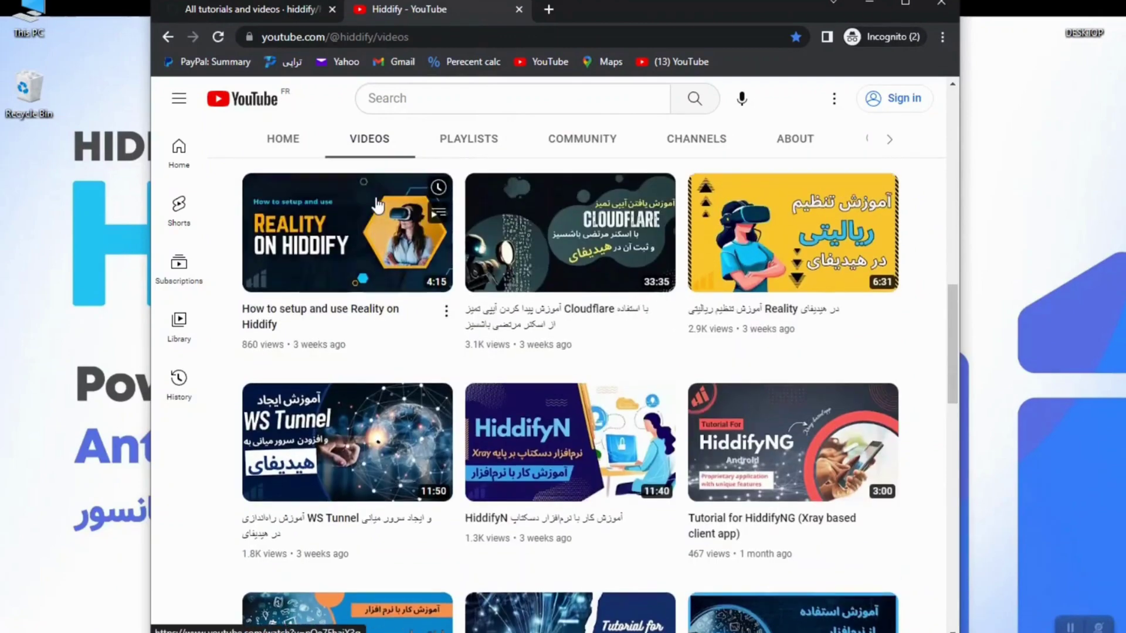
pyautogui.click(386, 233)
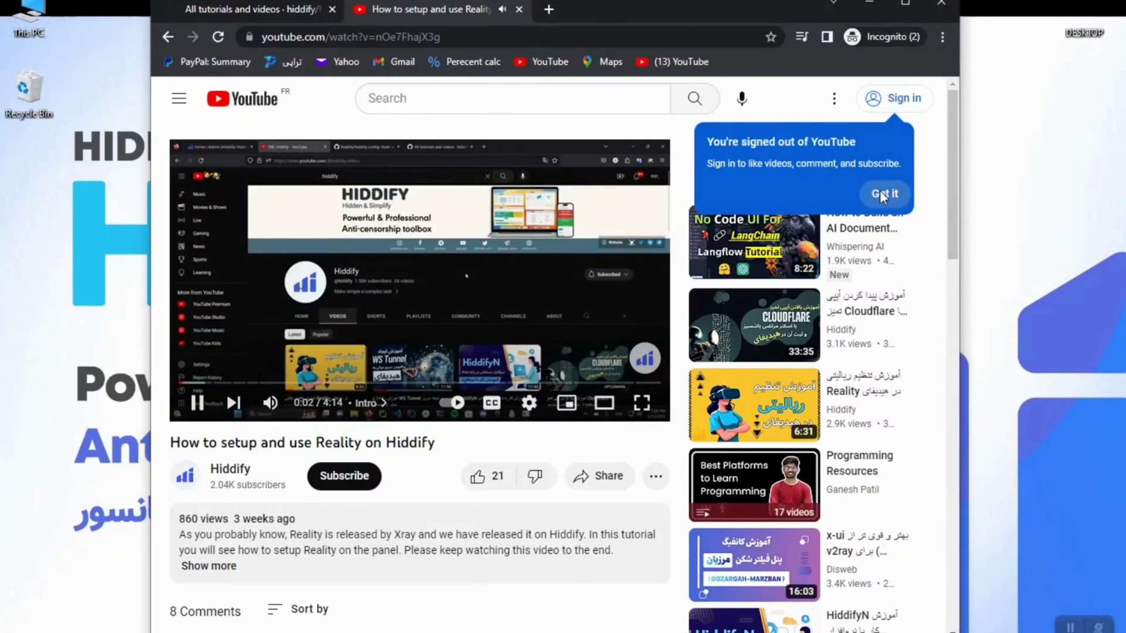
pyautogui.click(882, 195)
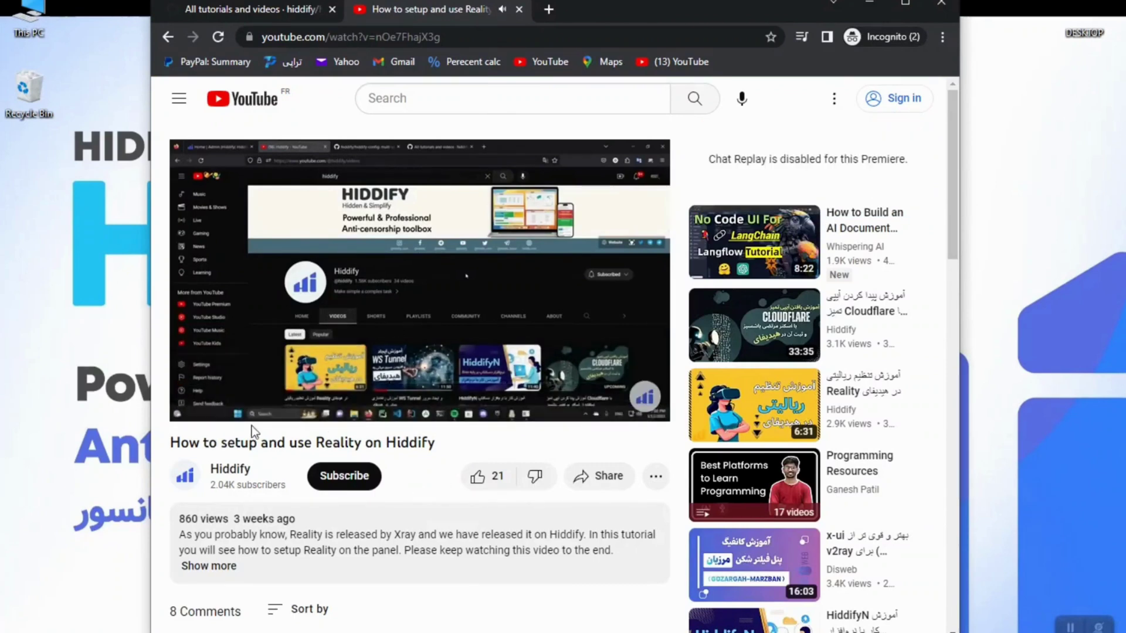